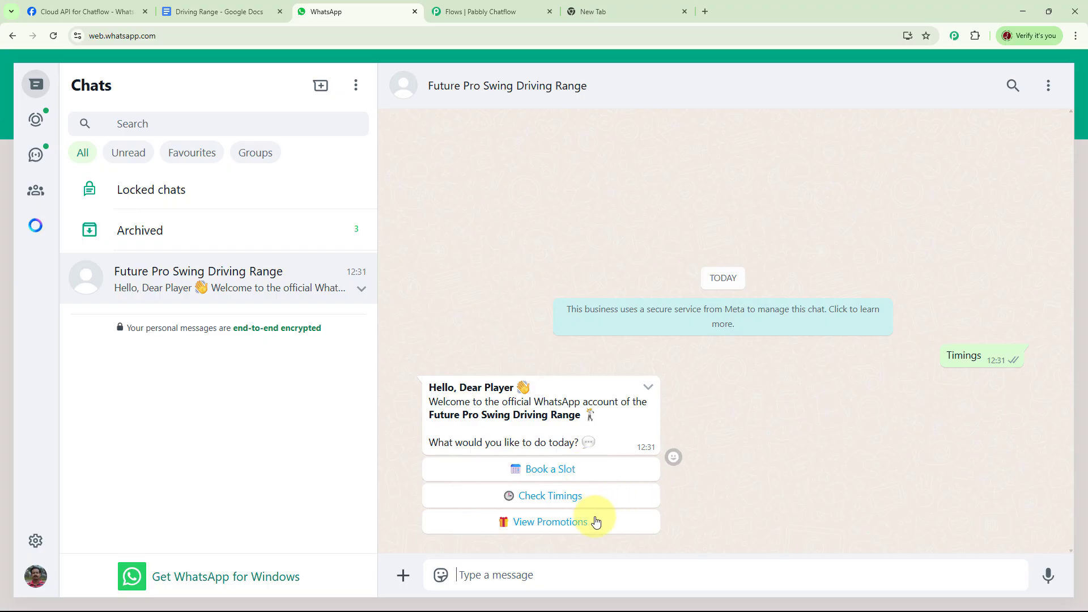
Step: Choose the Book a Slot option in the Future Pro Swing Driving Range chat and send the customer's name
click(550, 476)
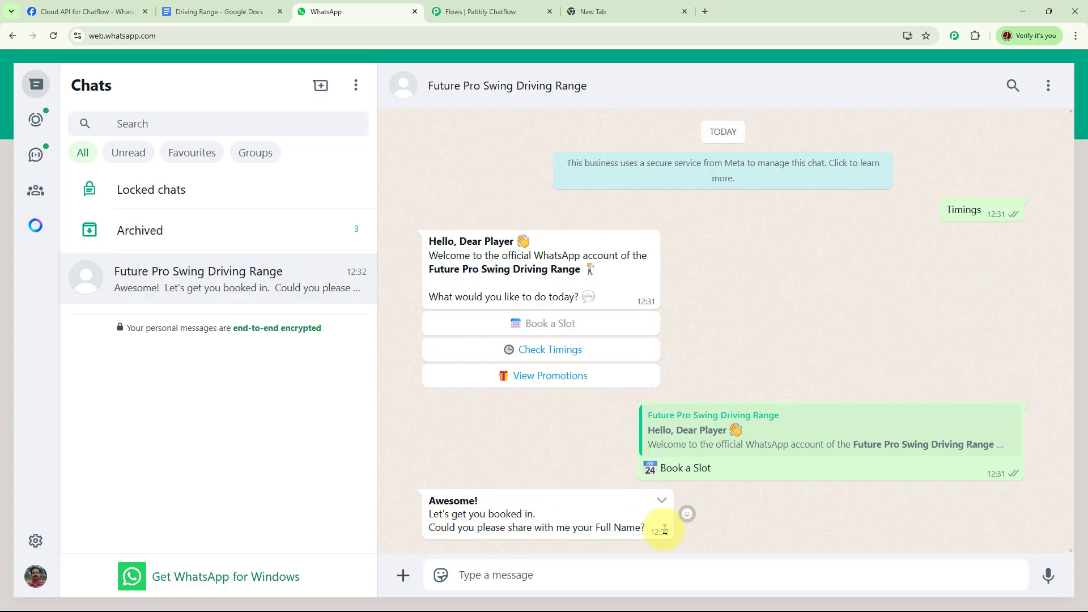
click(565, 572)
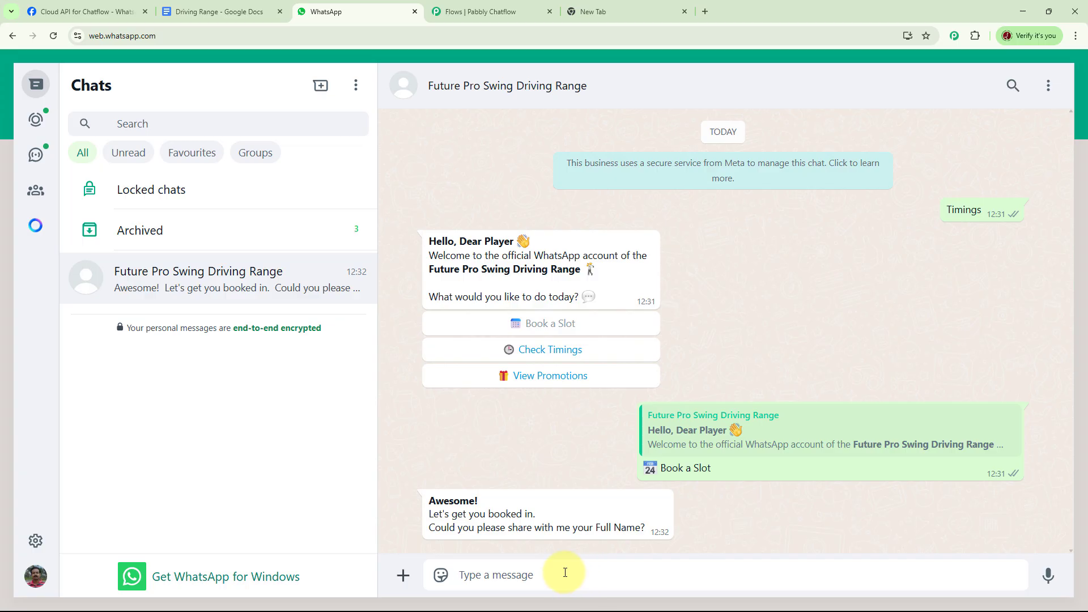
text(Mukul)
key(Return)
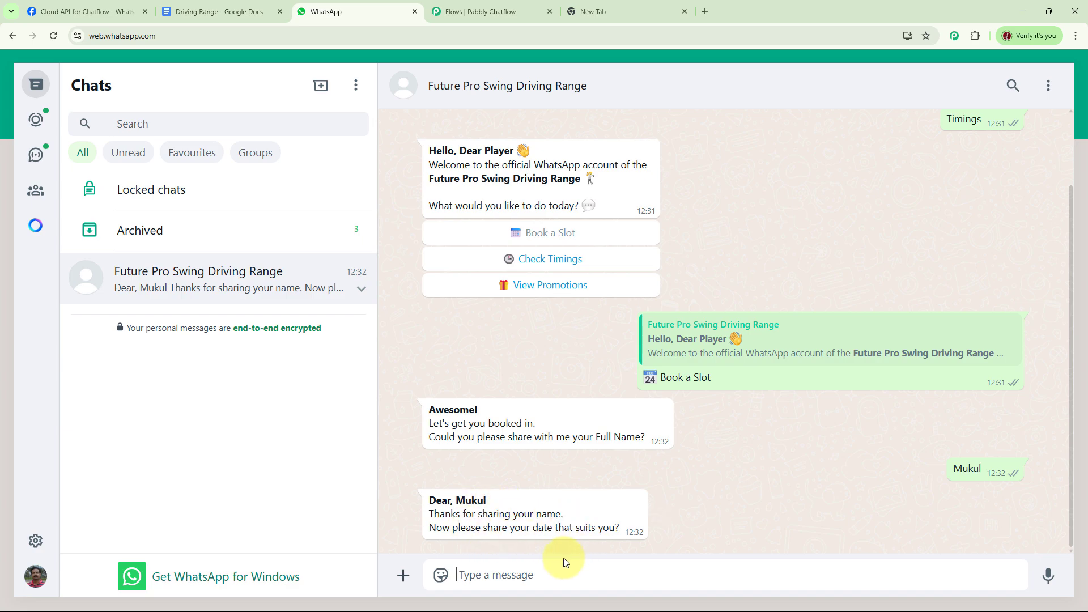
Step: Send the booking date 30 May 25 and choose the 8:00 AM – 9:00 AM time slot
text(30 May 25)
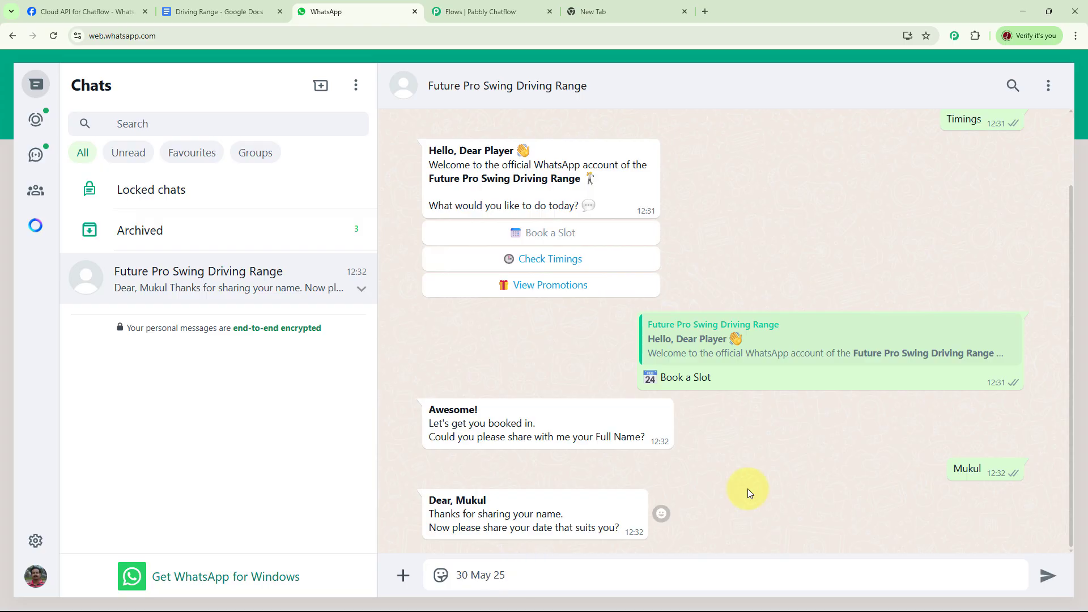
key(Return)
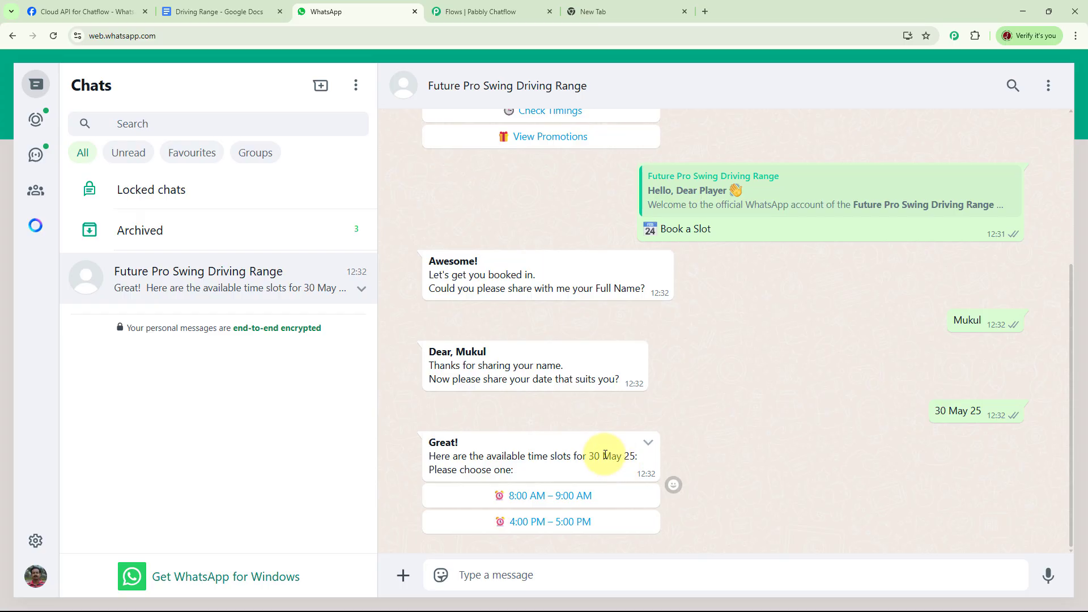
click(535, 498)
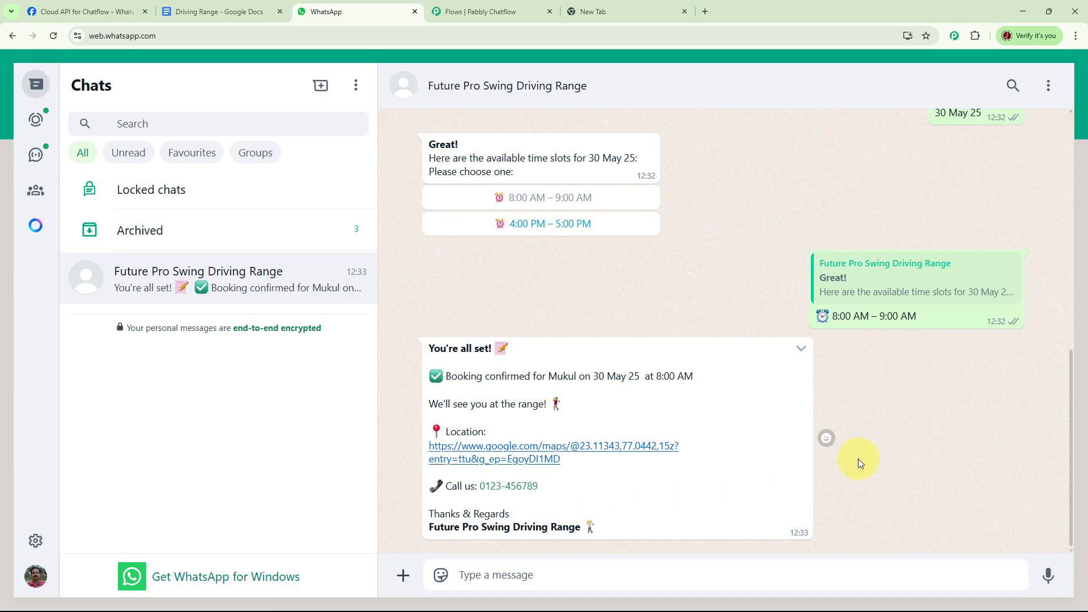
scroll(878, 432, up, 1)
scroll(878, 432, up, 6)
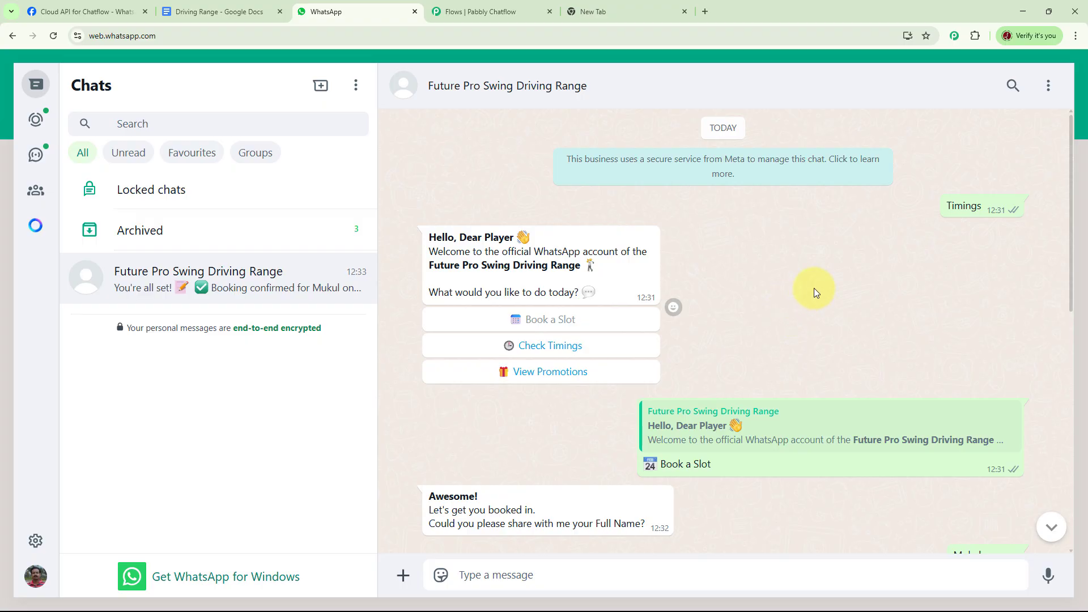
Step: Load pabbly.com/chatflow in the empty browser tab
click(627, 15)
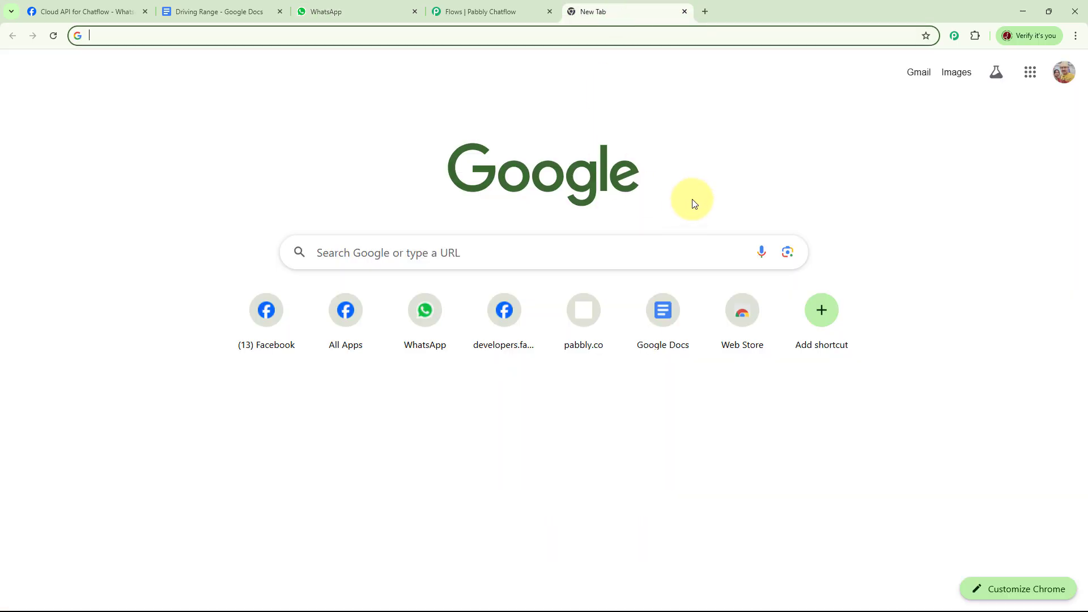
click(199, 37)
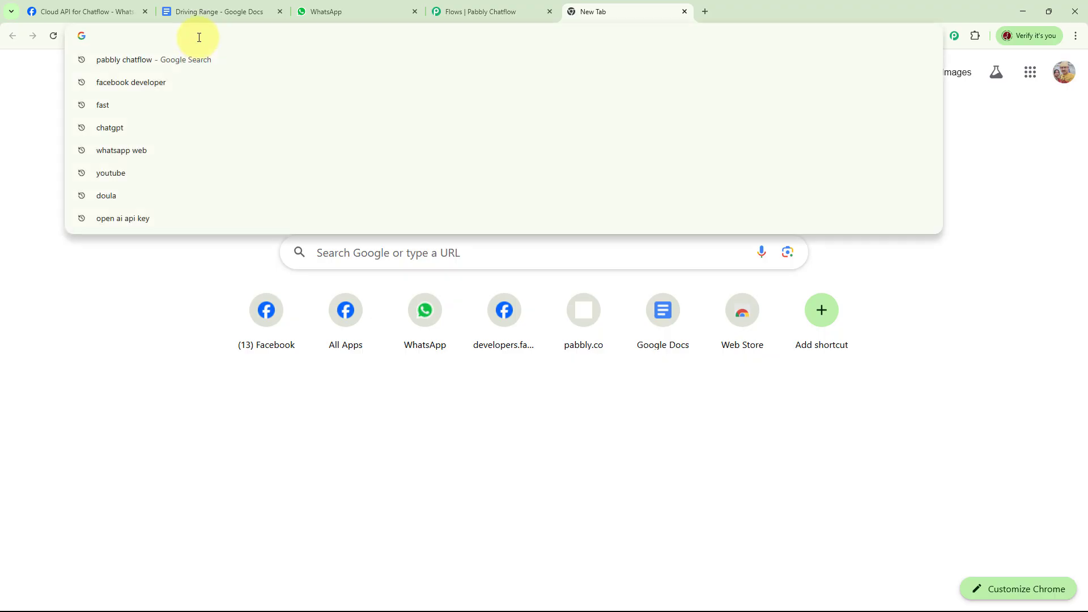
text(pab)
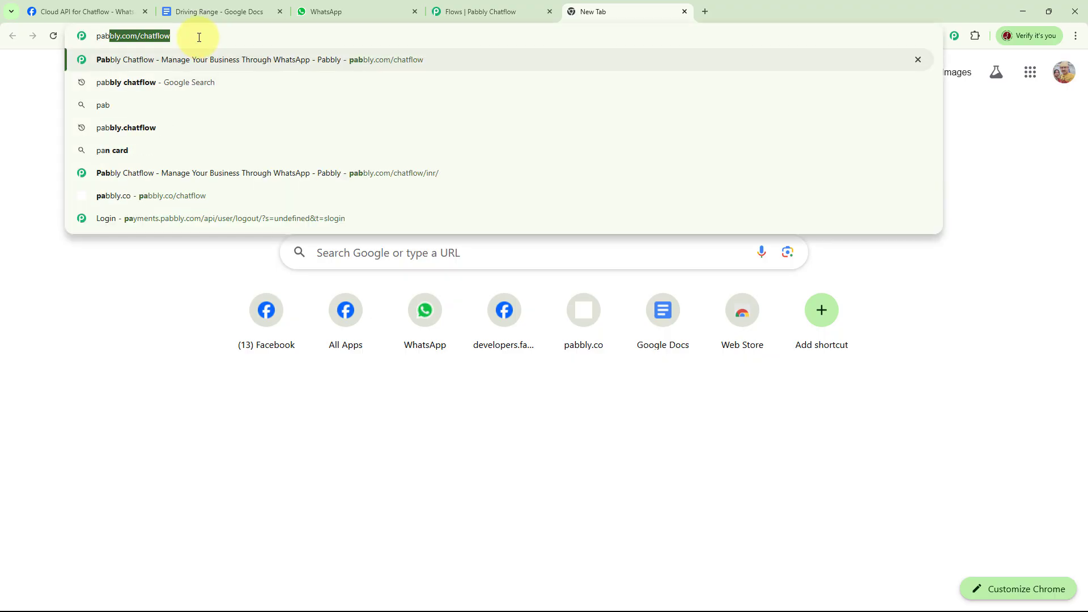
text(bly.)
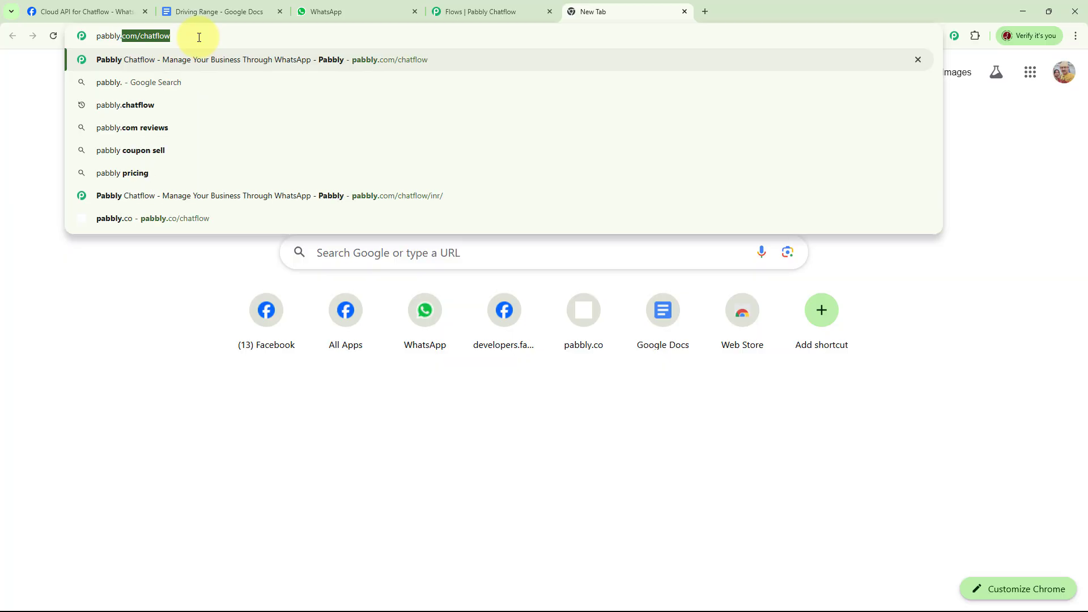
text(com/c)
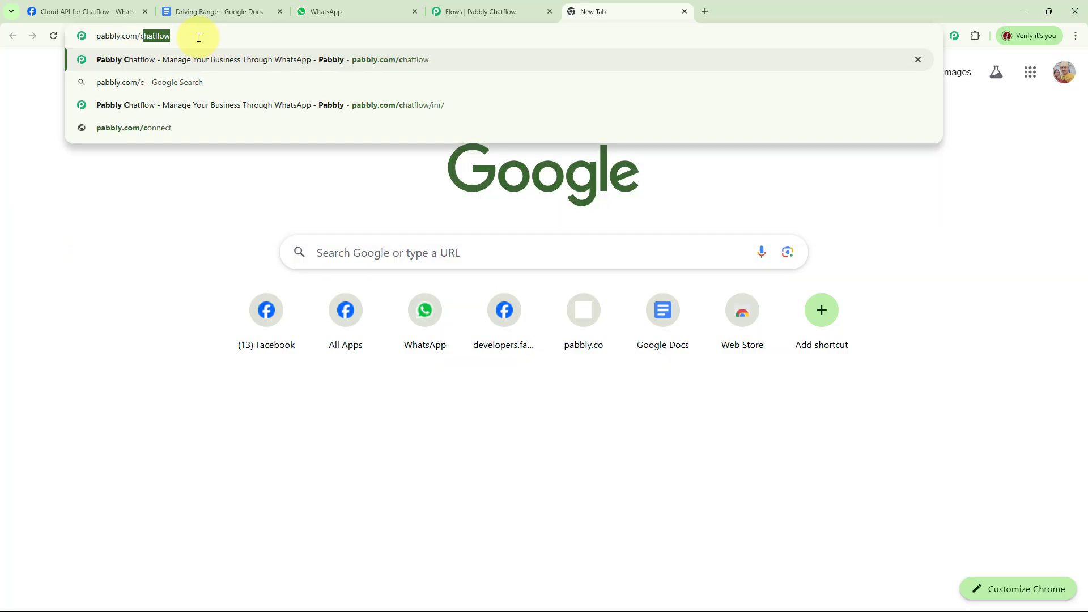
text(hatflow)
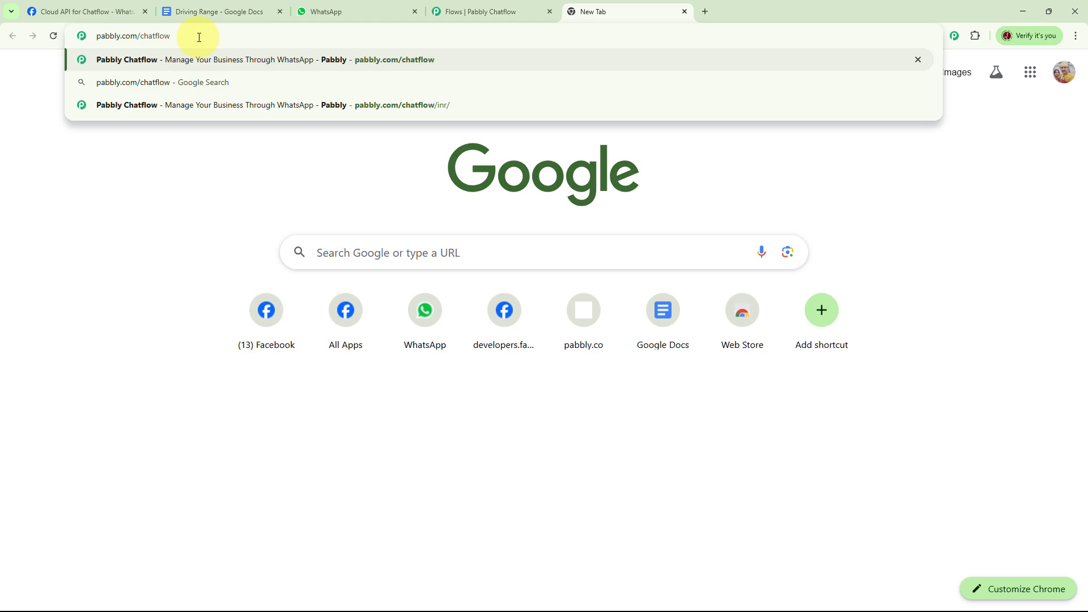
key(Return)
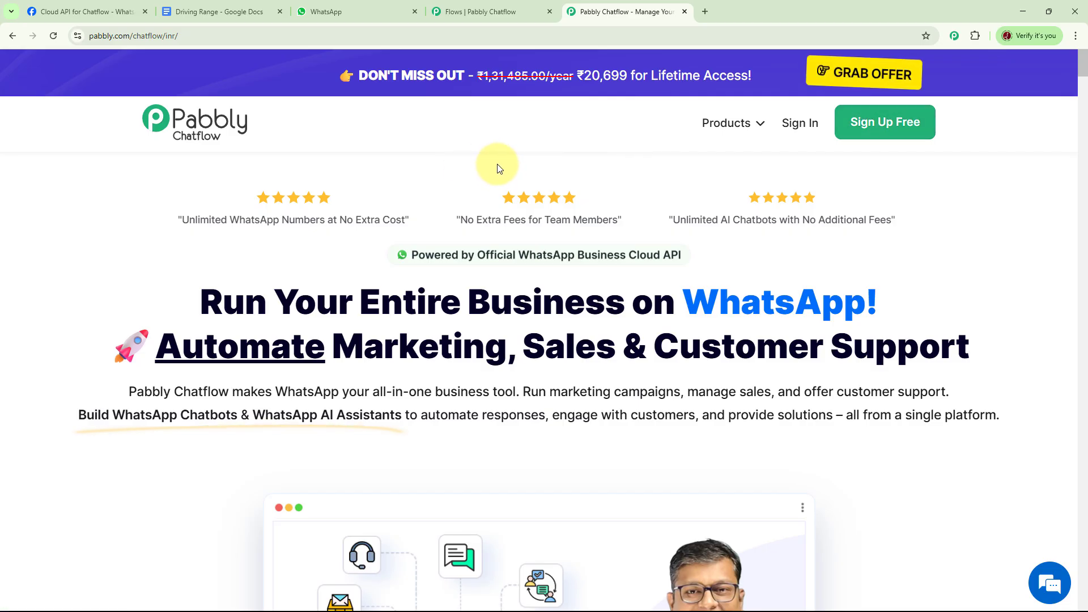
Step: Sign in to the Pabbly account and access the Pabbly Chatflow application
click(799, 126)
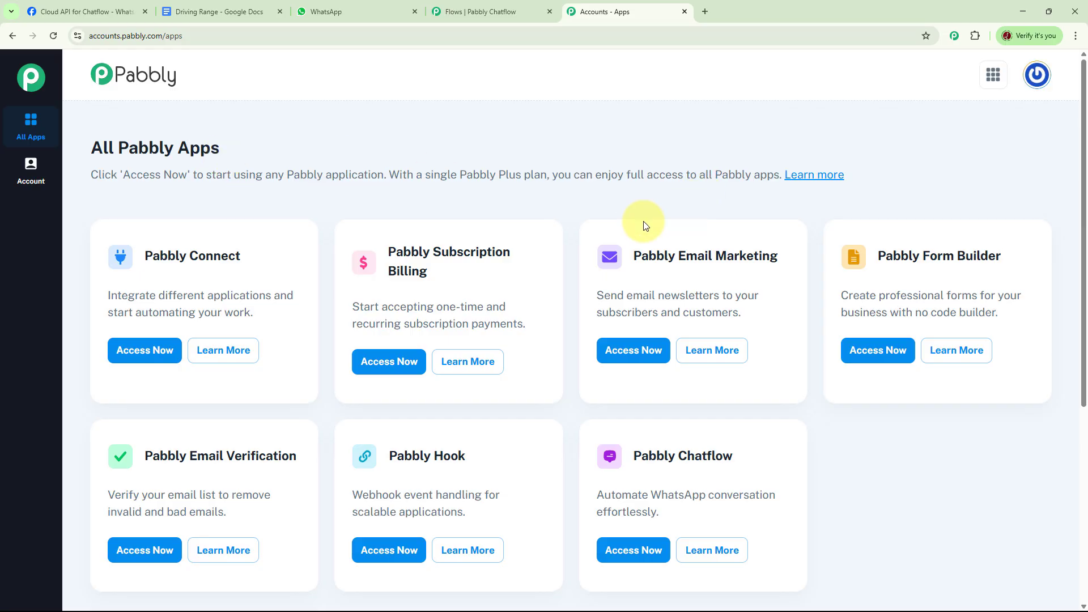
scroll(775, 234, down, 2)
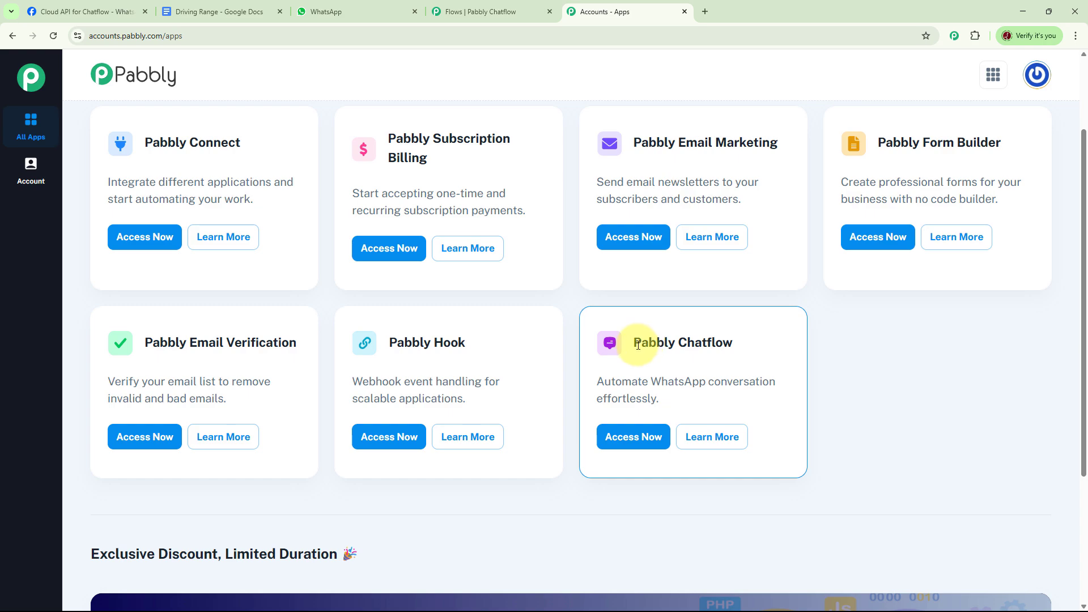
click(635, 439)
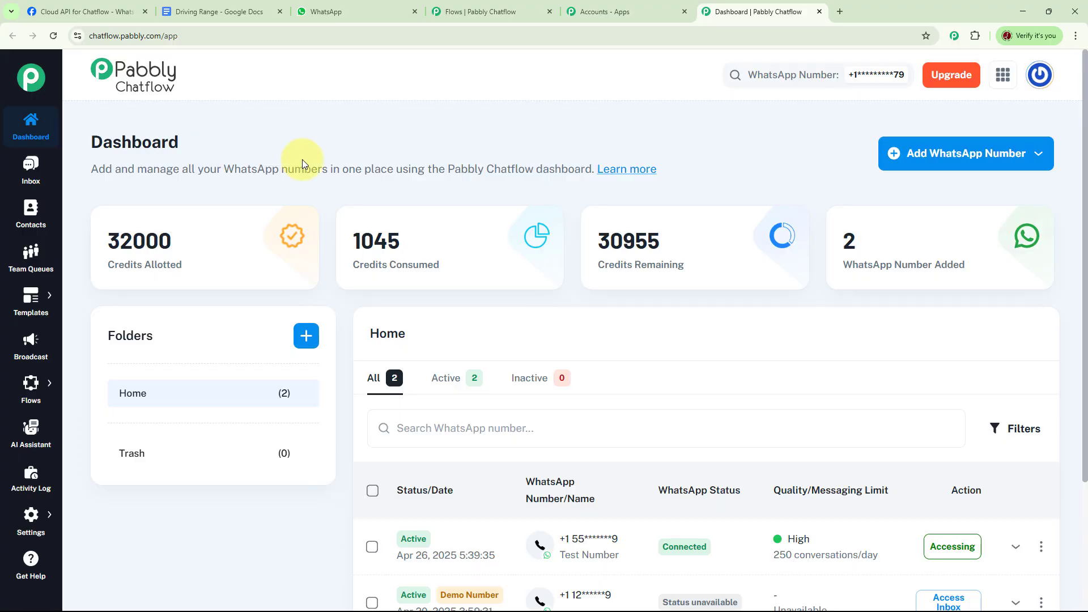
Step: Examine the dashboard's options for adding a WhatsApp number and its folder creation form
click(987, 169)
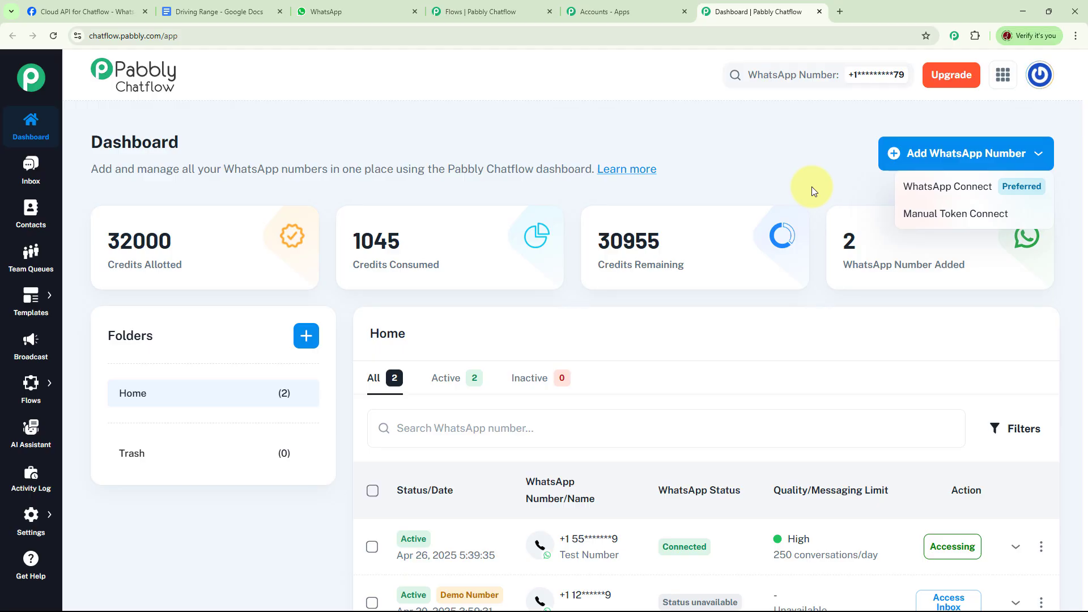
click(737, 172)
scroll(807, 183, down, 3)
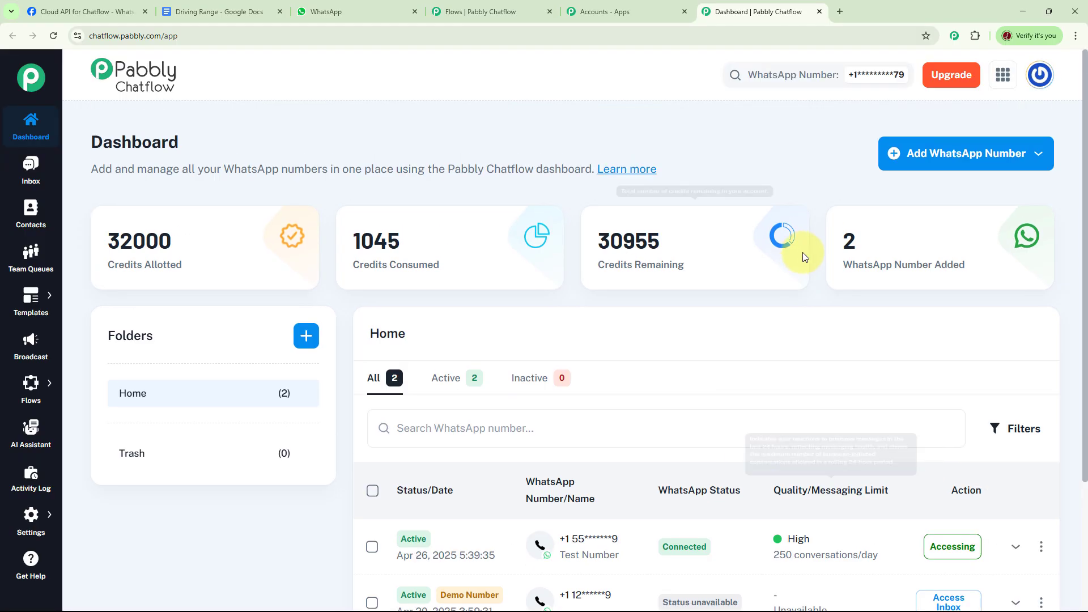
scroll(804, 272, up, 3)
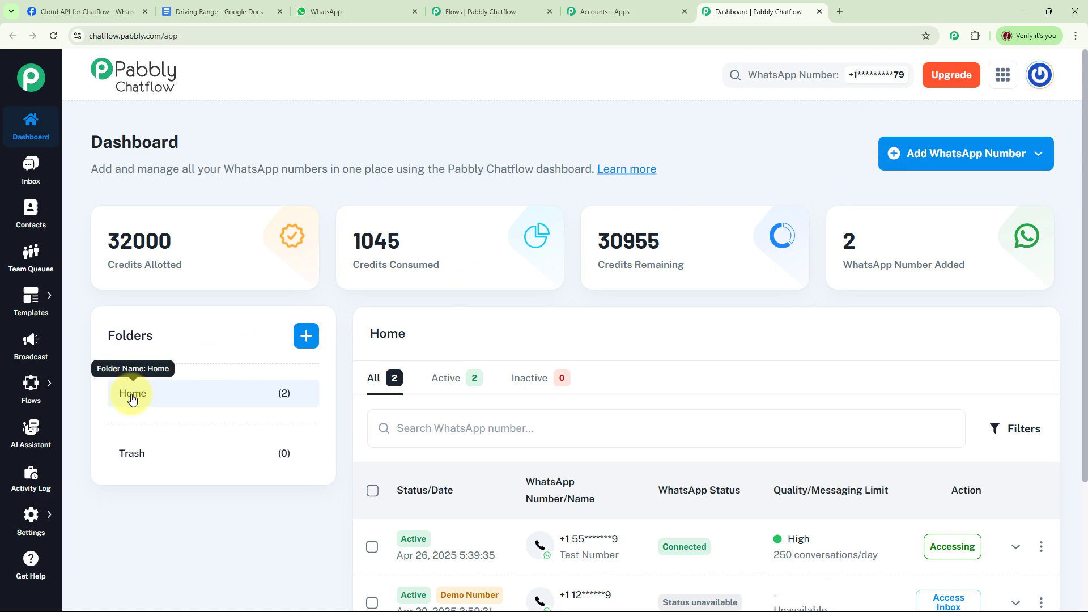
click(306, 335)
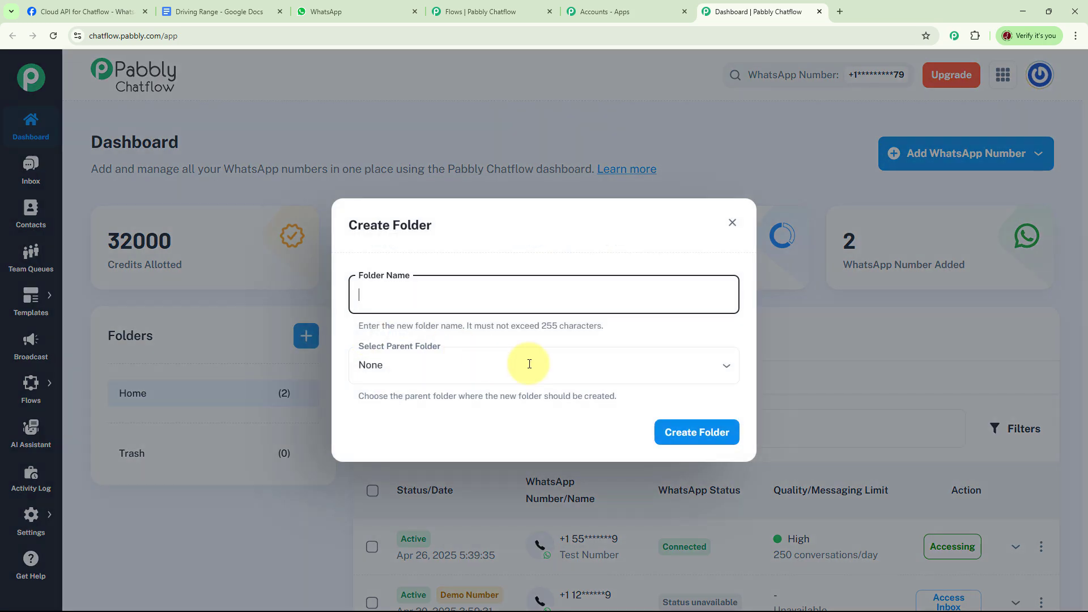
click(733, 222)
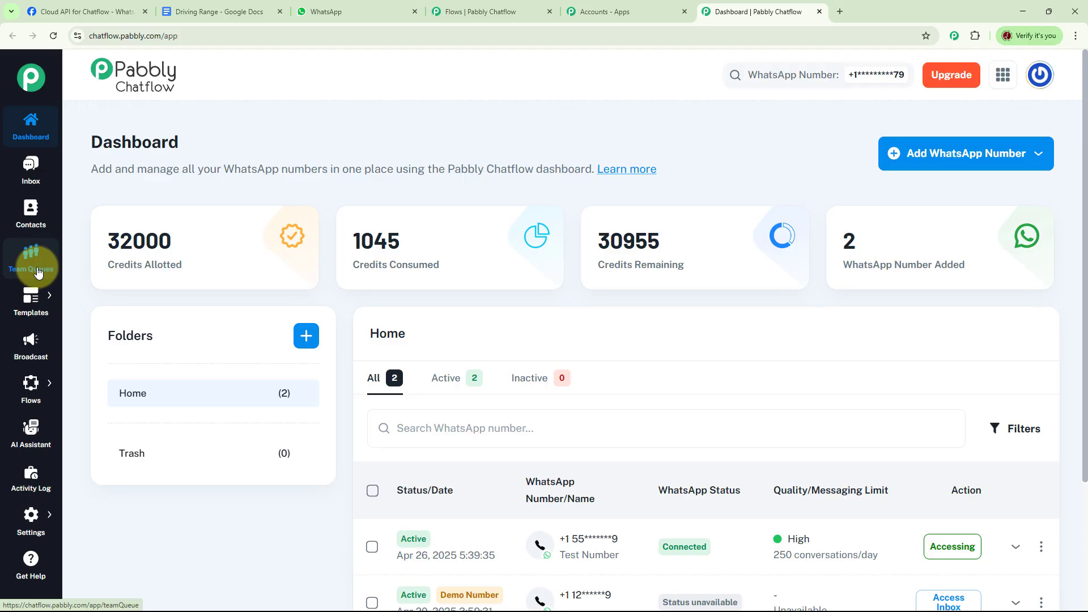
Step: Open the Flow Builder's list of flows and show 10 rows per page
mouse_move(37, 300)
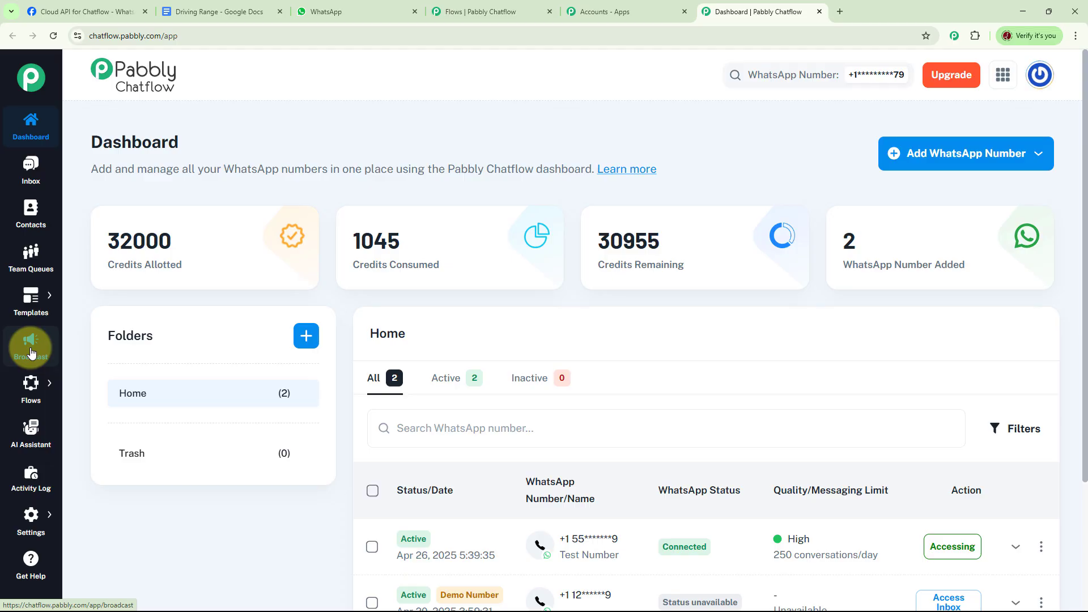
mouse_move(38, 380)
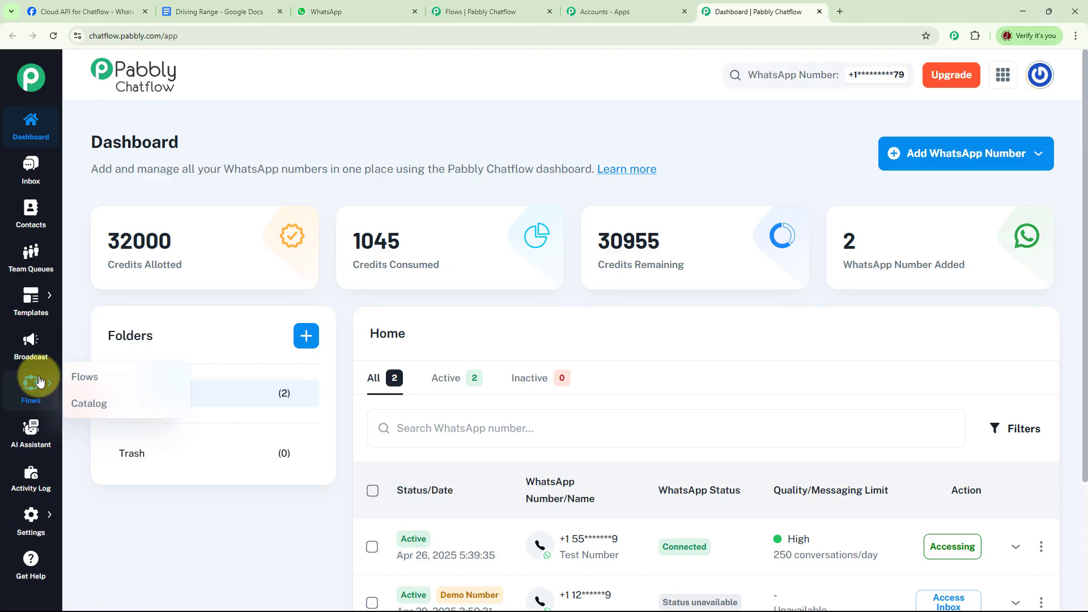
mouse_move(46, 507)
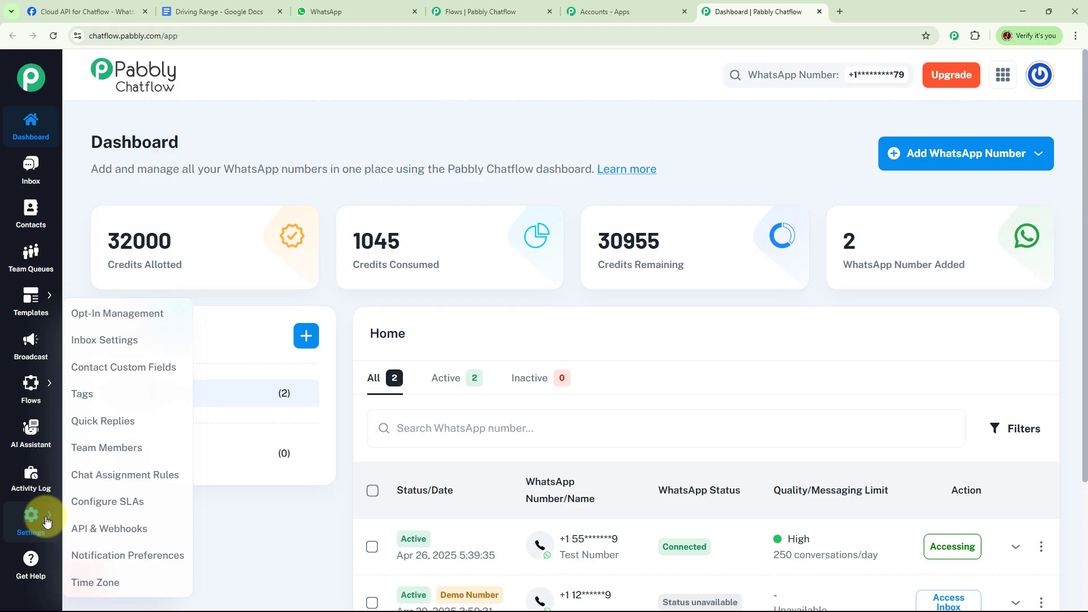
click(87, 376)
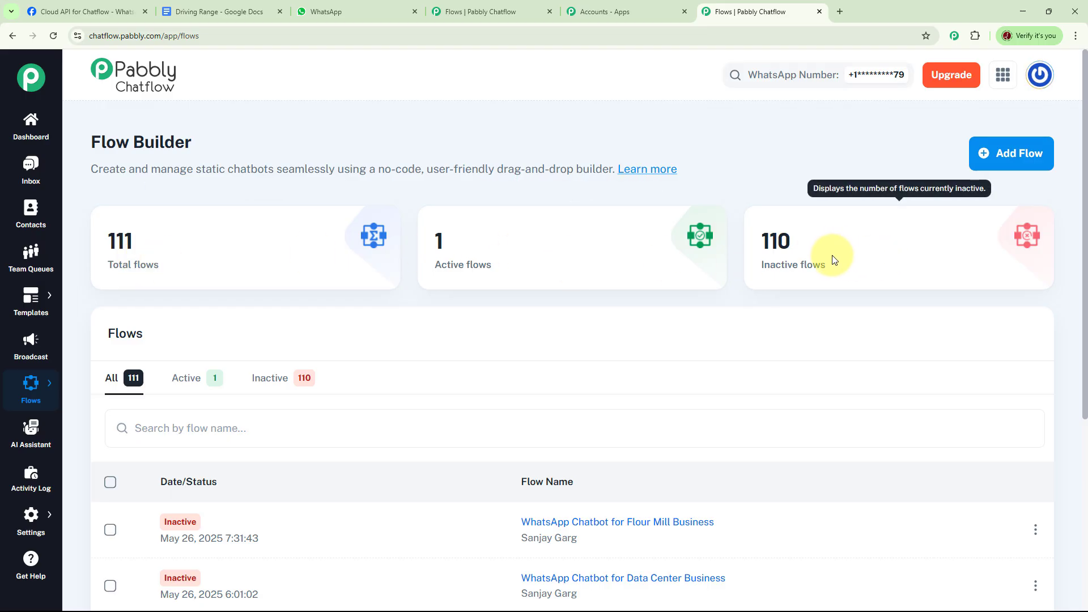
scroll(605, 296, down, 5)
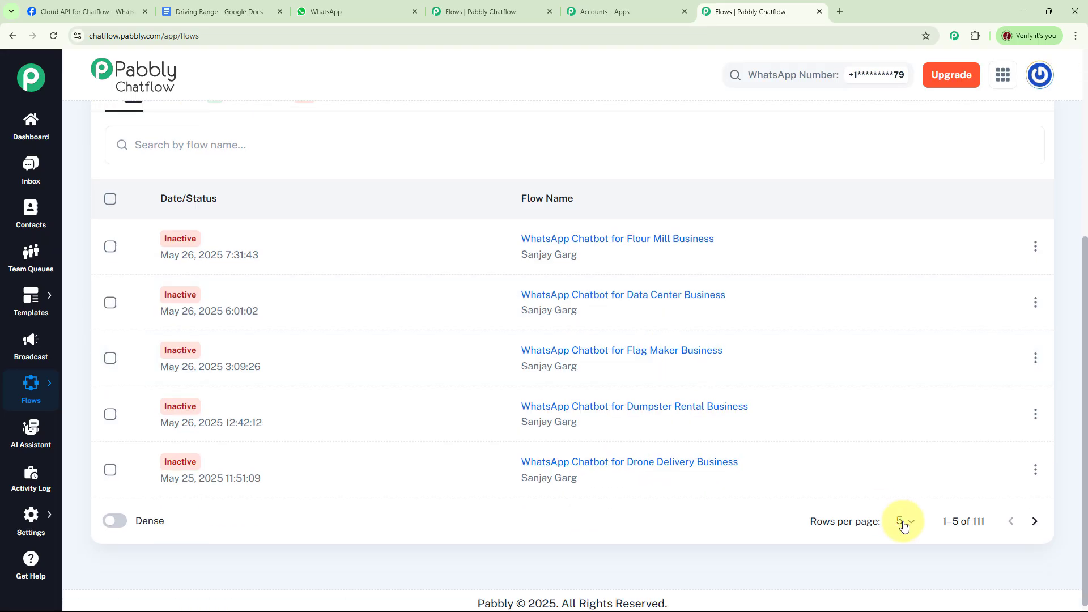
click(904, 523)
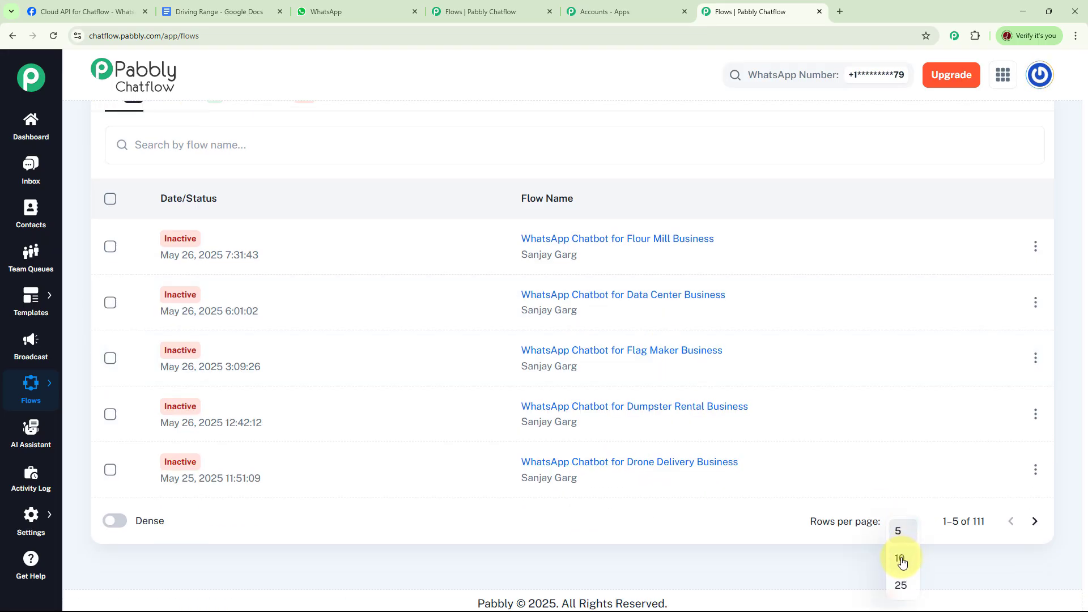
click(901, 560)
Step: Open the existing flow "WhatsApp Chatbot for Driving Range Business" and deactivate it
scroll(812, 333, down, 3)
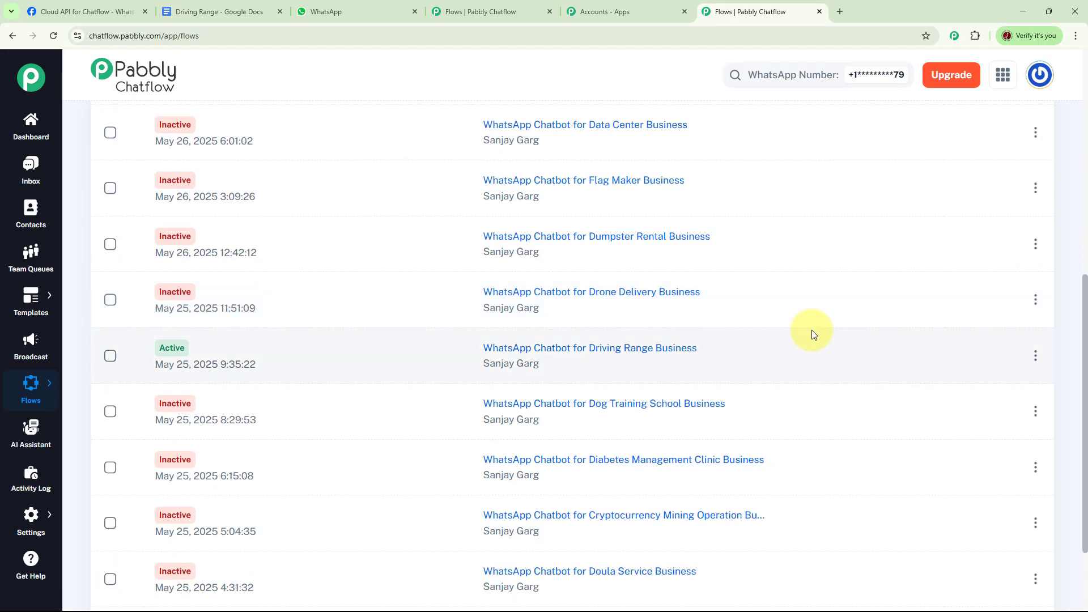
scroll(812, 335, down, 2)
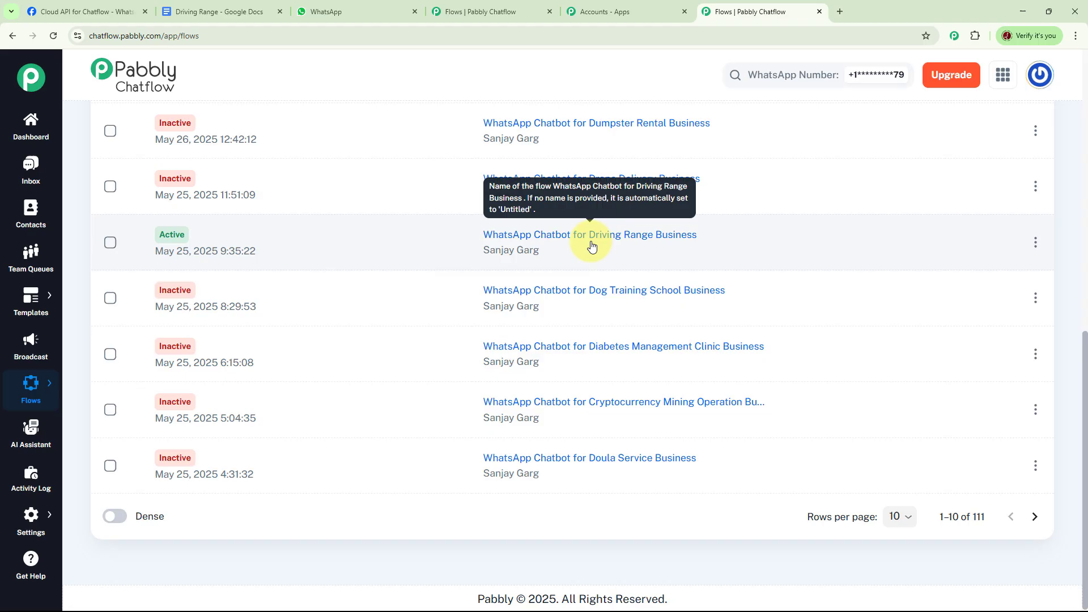
click(634, 239)
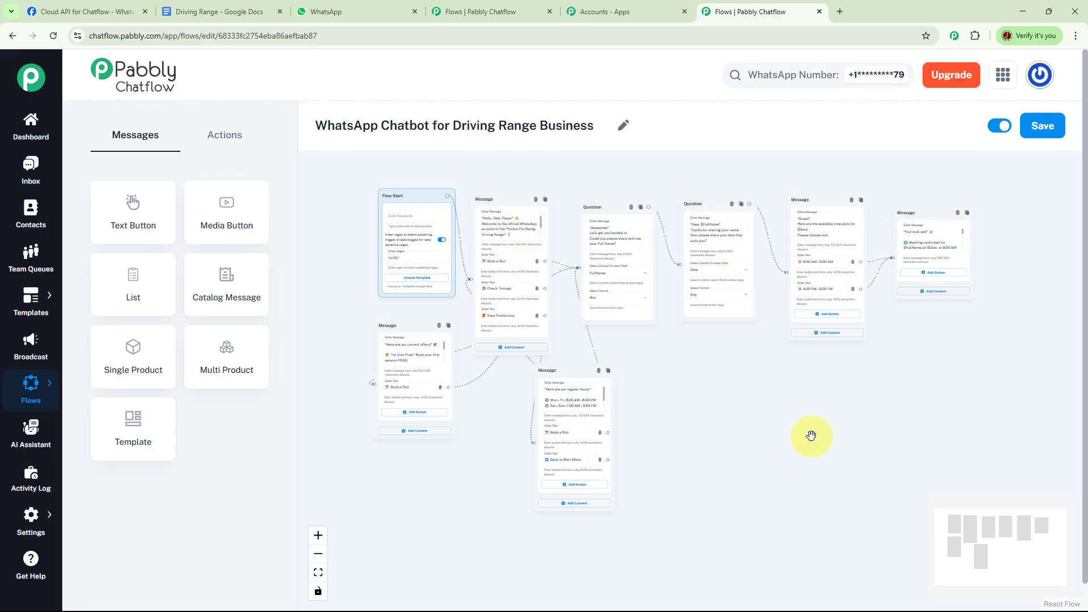
click(999, 126)
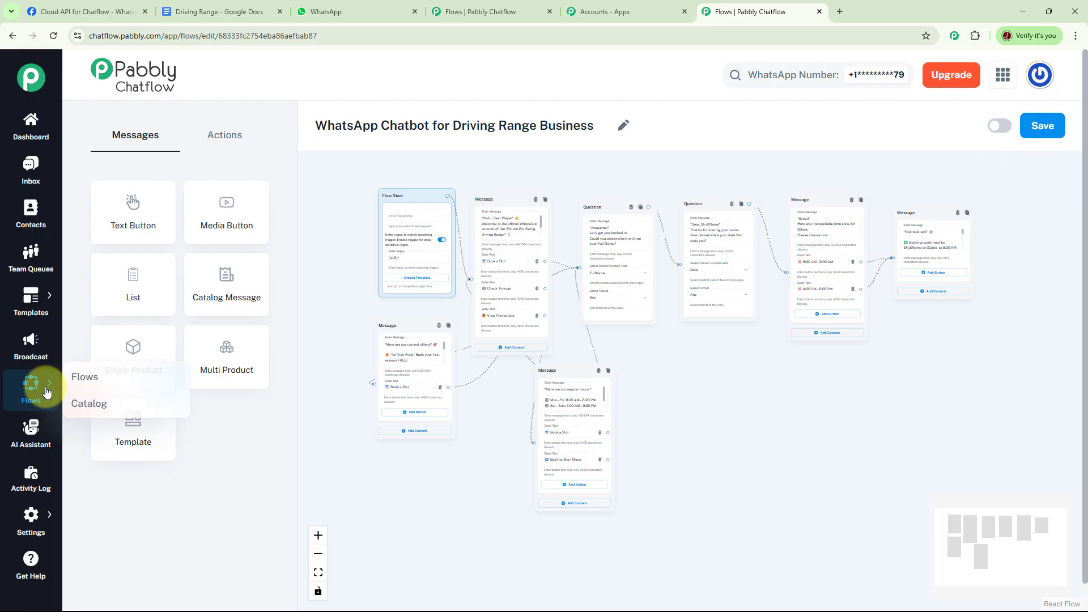
Step: Add a new flow named "WhatsApp Chatbot for Driving Range" and move its Flow Start node to the canvas's upper-left corner
click(85, 377)
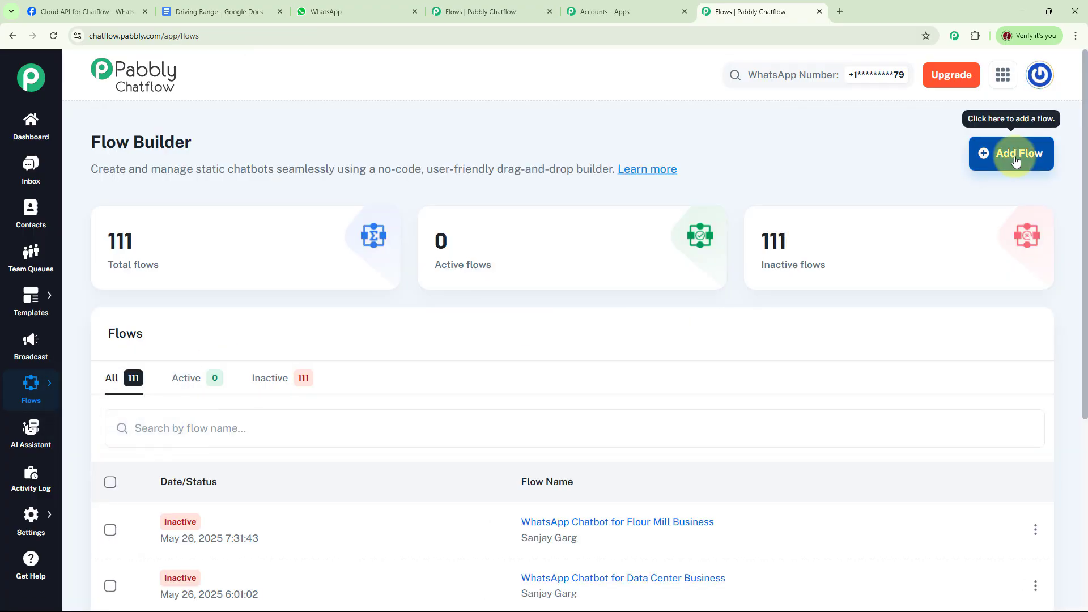
click(1015, 160)
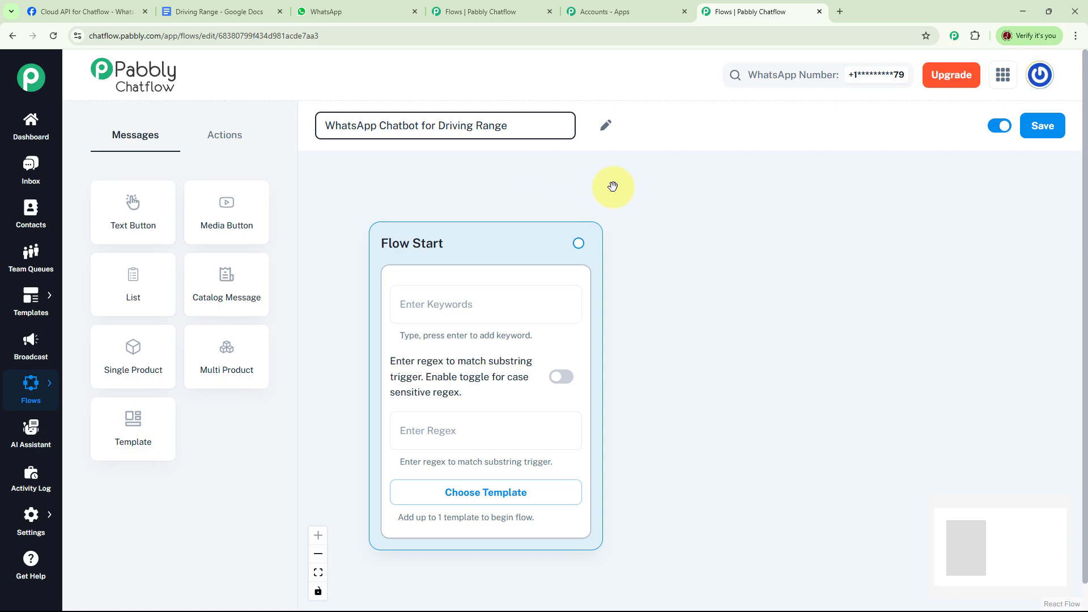
drag(503, 243, 462, 188)
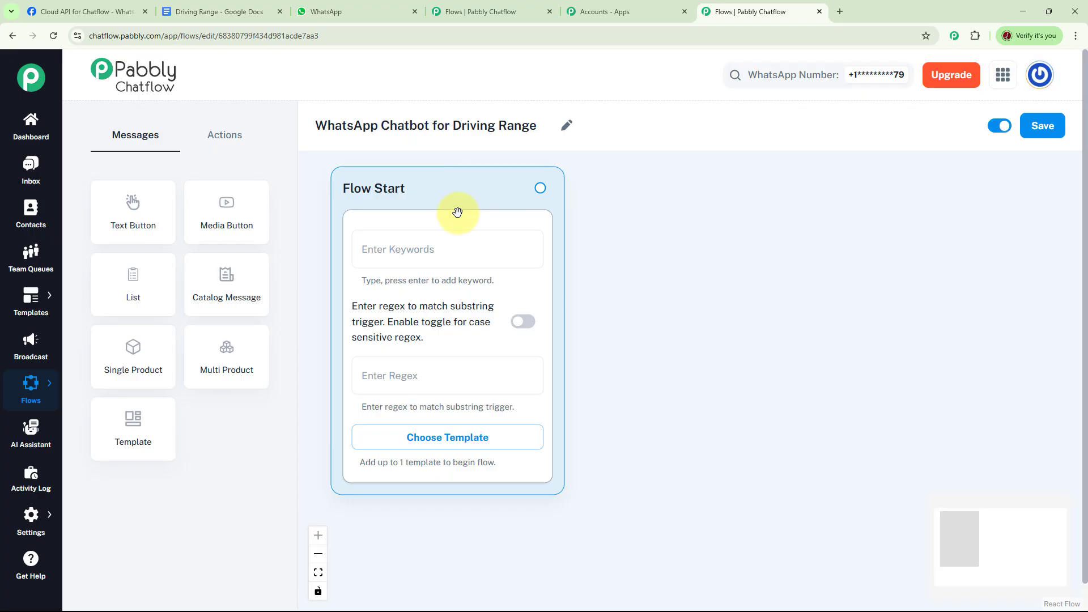
Step: Set the Flow Start trigger to the regex [\s\S]+ and enable its case-sensitive toggle
click(447, 248)
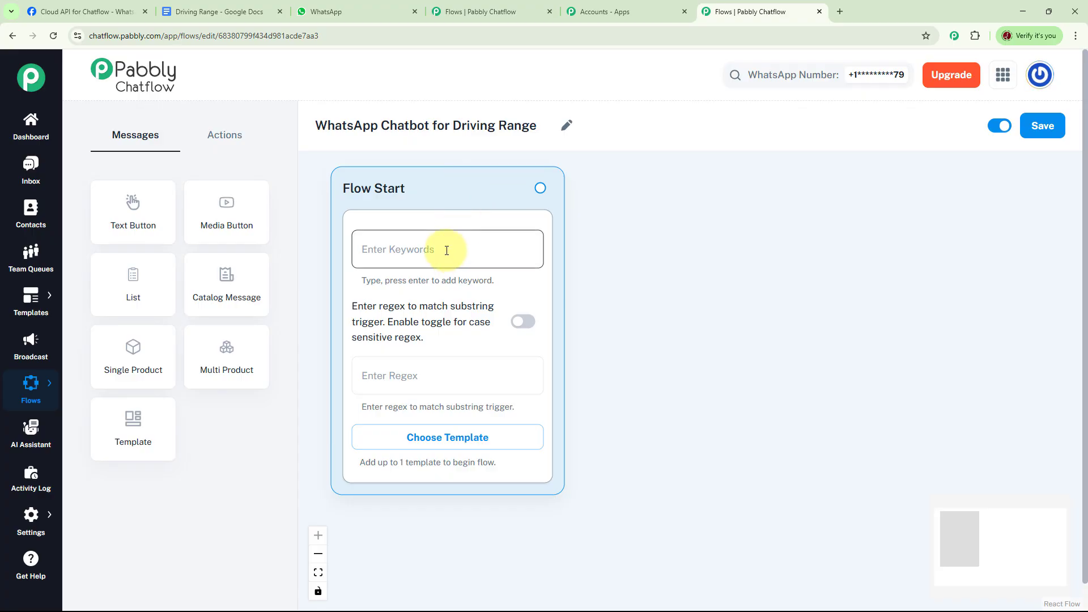
click(448, 435)
click(426, 251)
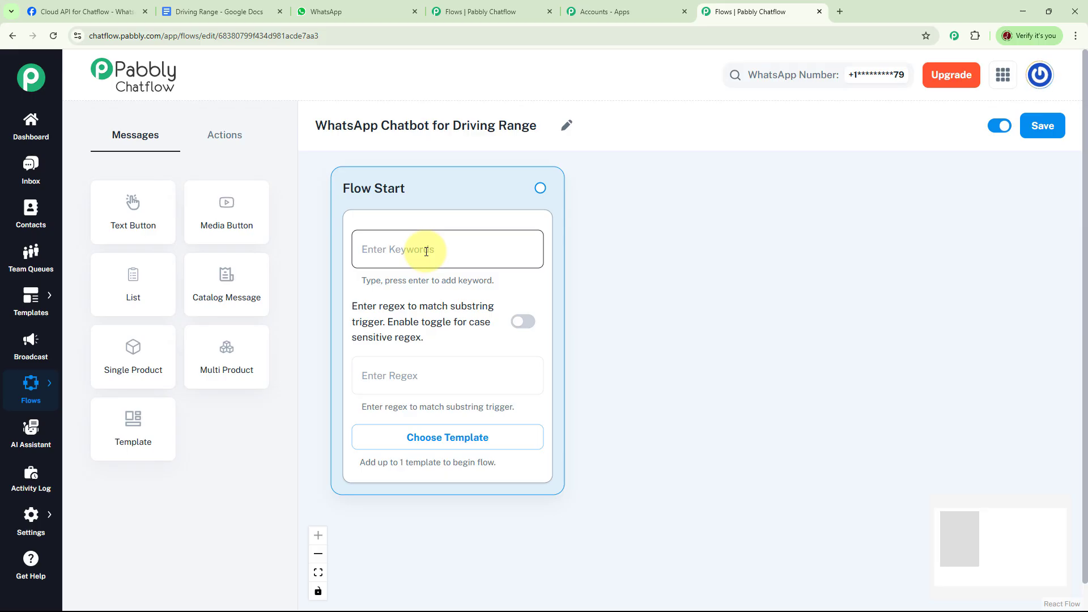
click(391, 189)
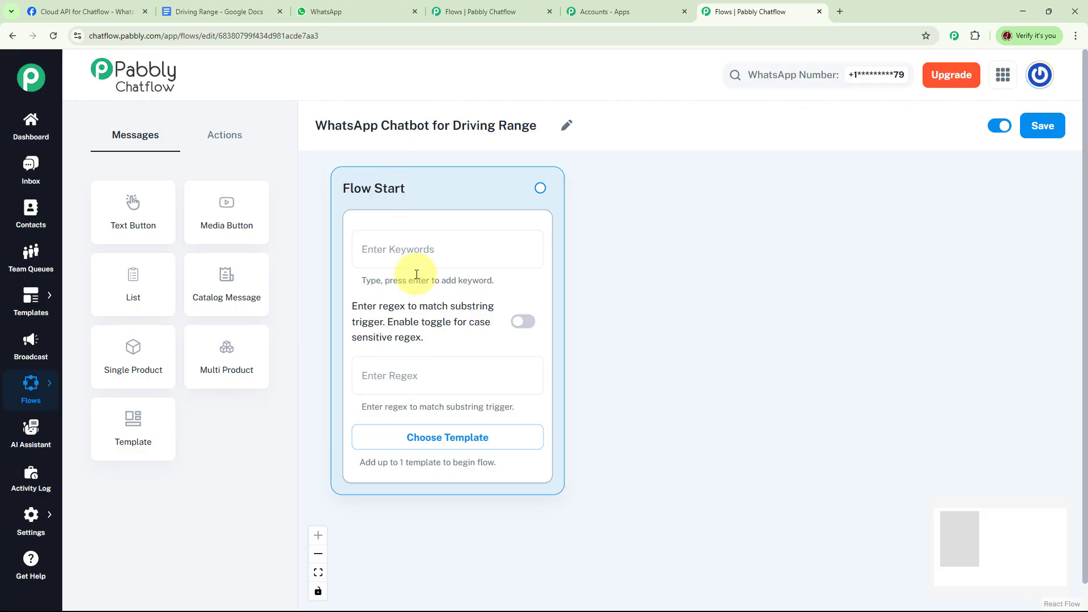
click(417, 376)
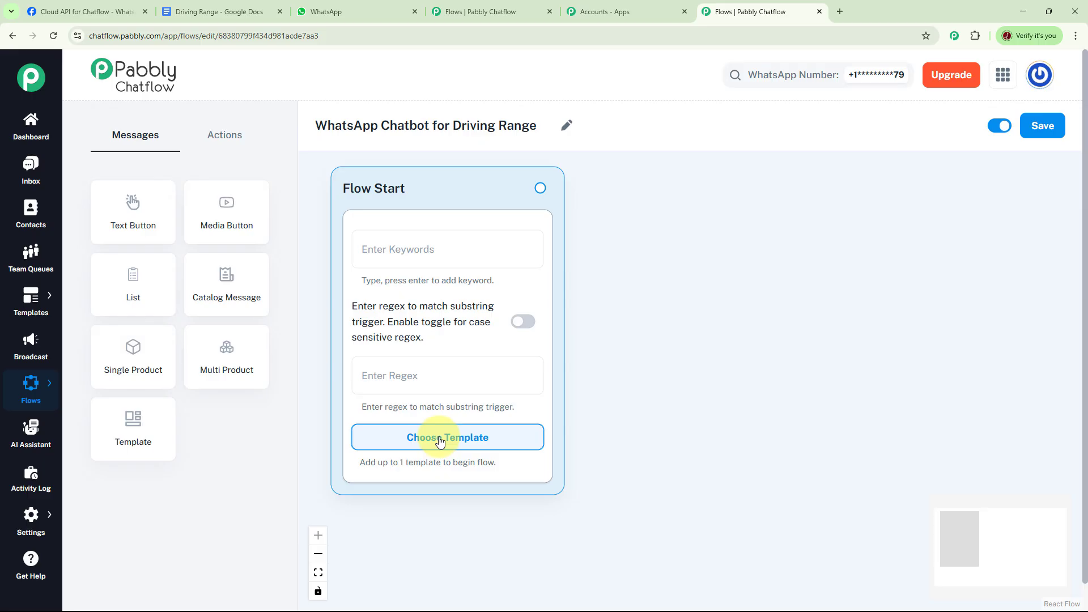
click(440, 375)
text([\s\S]+)
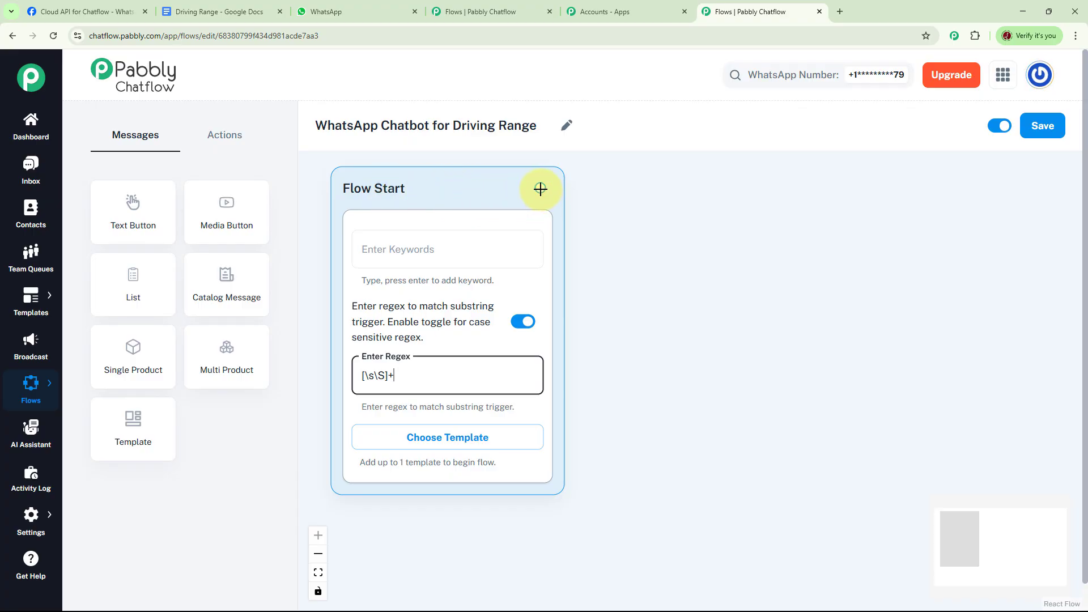
Step: Connect a Text + Button message to Flow Start with the Future Pro Swing Driving Range welcome text ending "What would you like to do today?"
drag(540, 189, 700, 190)
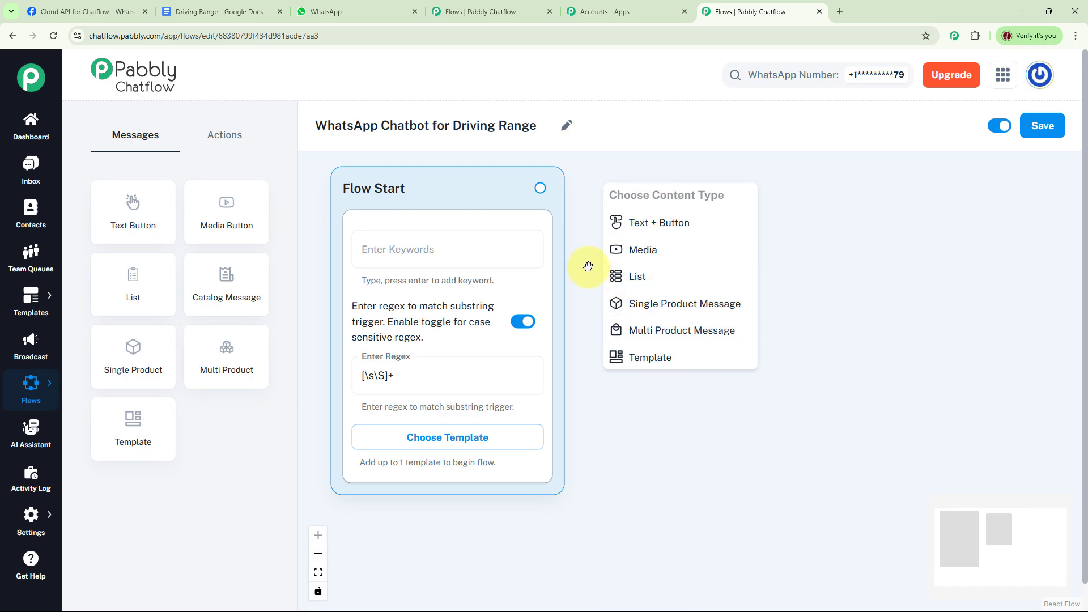
click(590, 232)
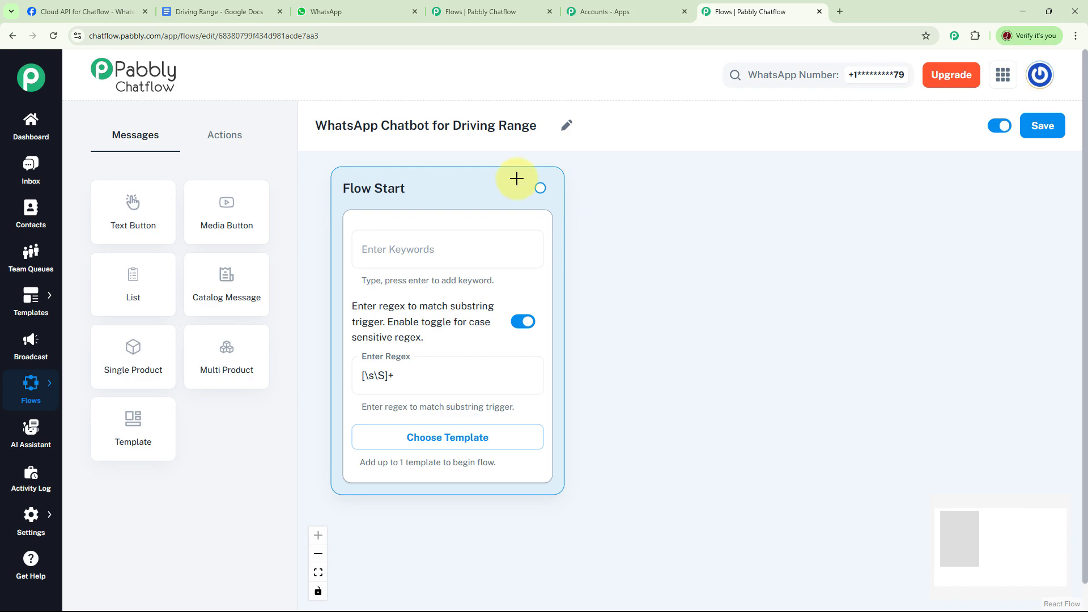
click(238, 140)
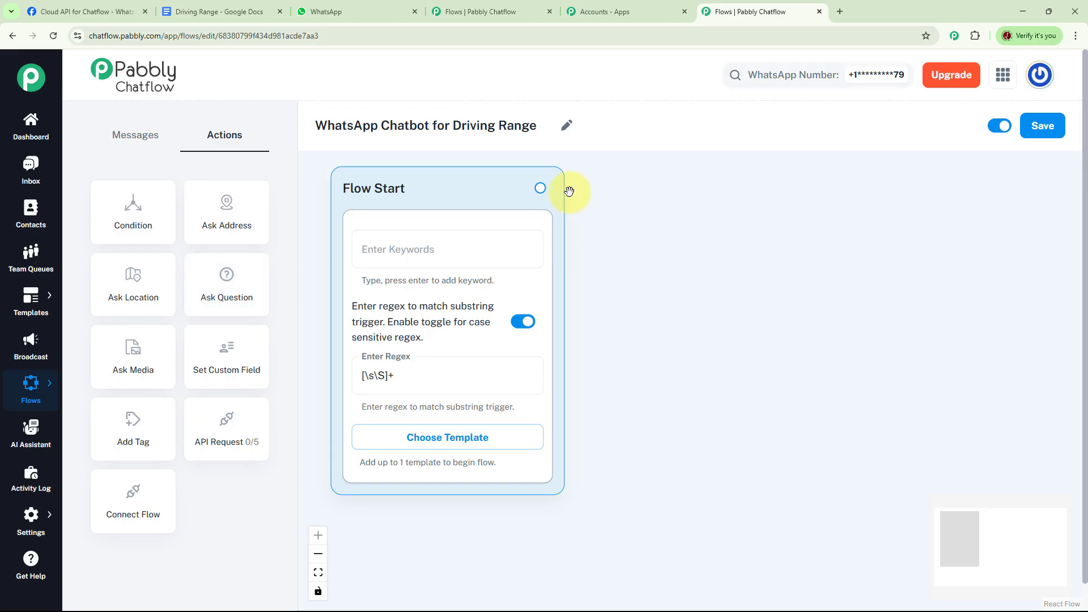
drag(542, 187, 717, 223)
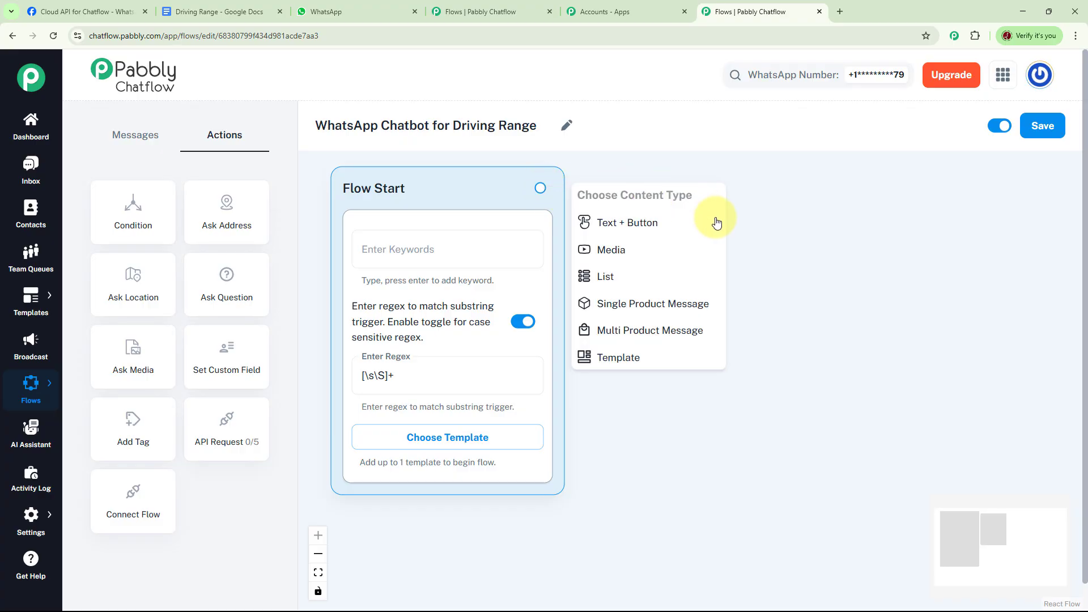
click(715, 223)
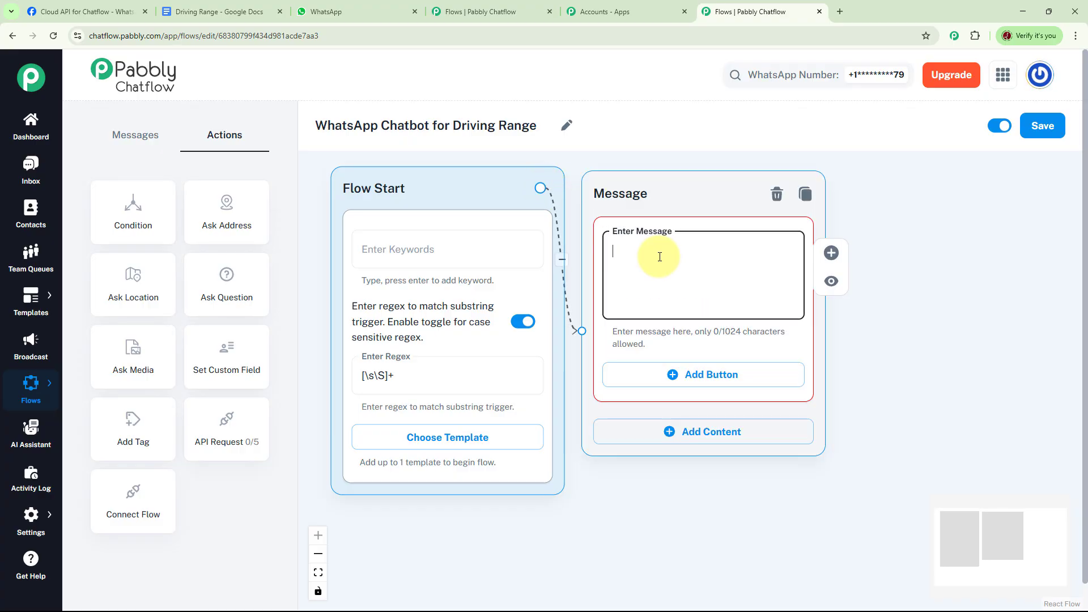
key(ctrl+v)
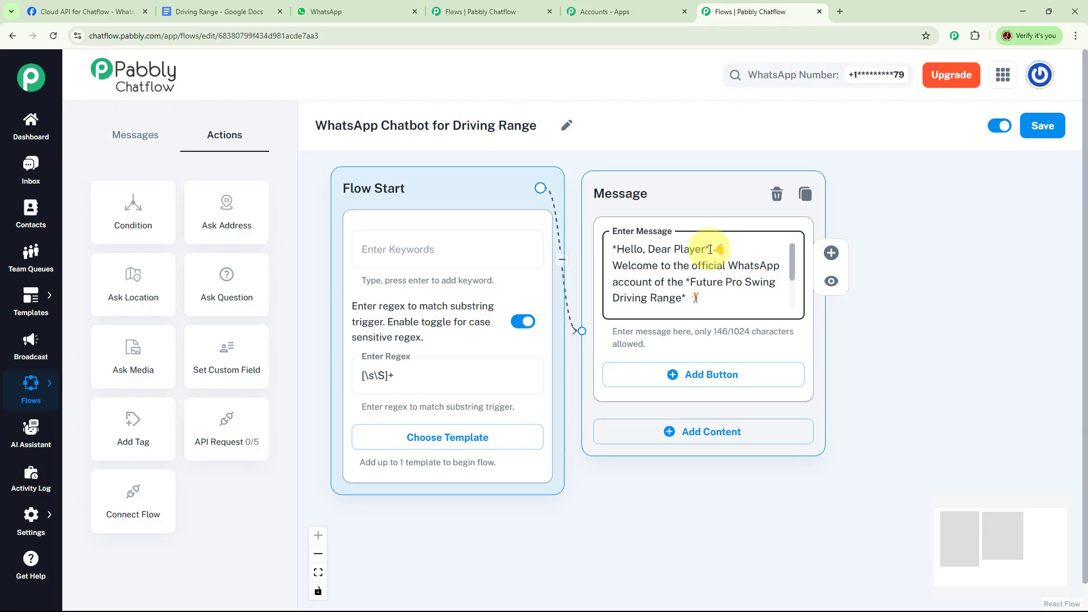
scroll(791, 271, down, 2)
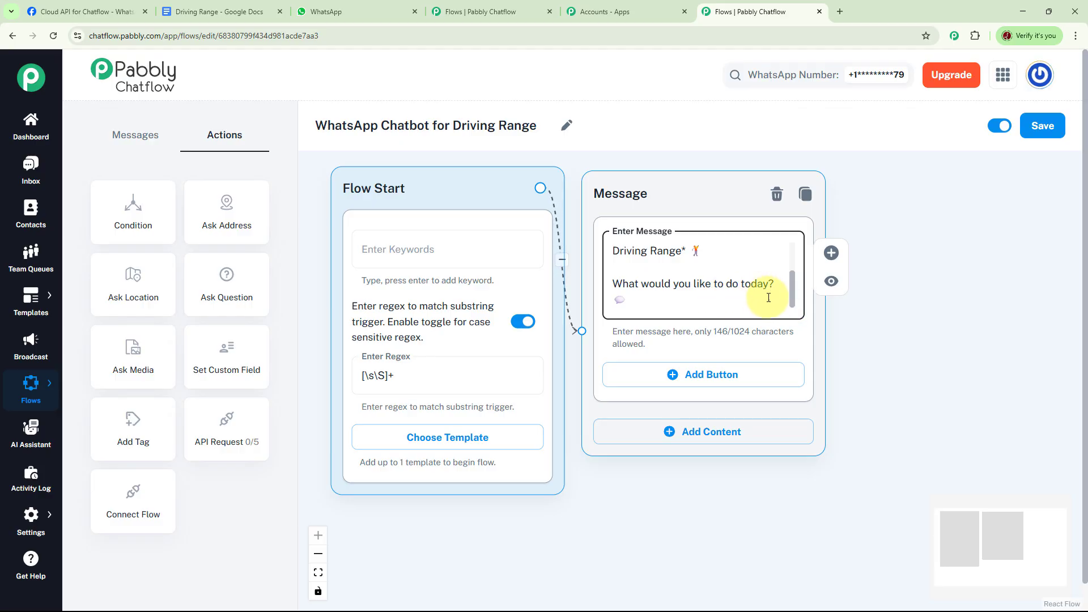
Step: Add three buttons to the welcome message: "Book a Slot", "Check Timings" and "View Promotions", each with its emoji
drag(794, 297, 583, 225)
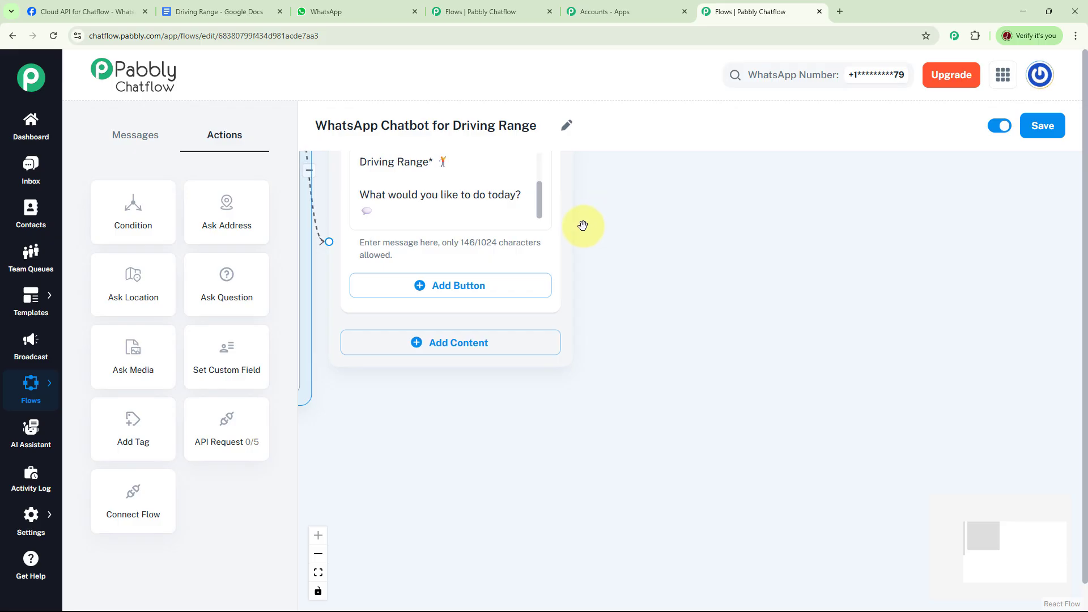
click(418, 284)
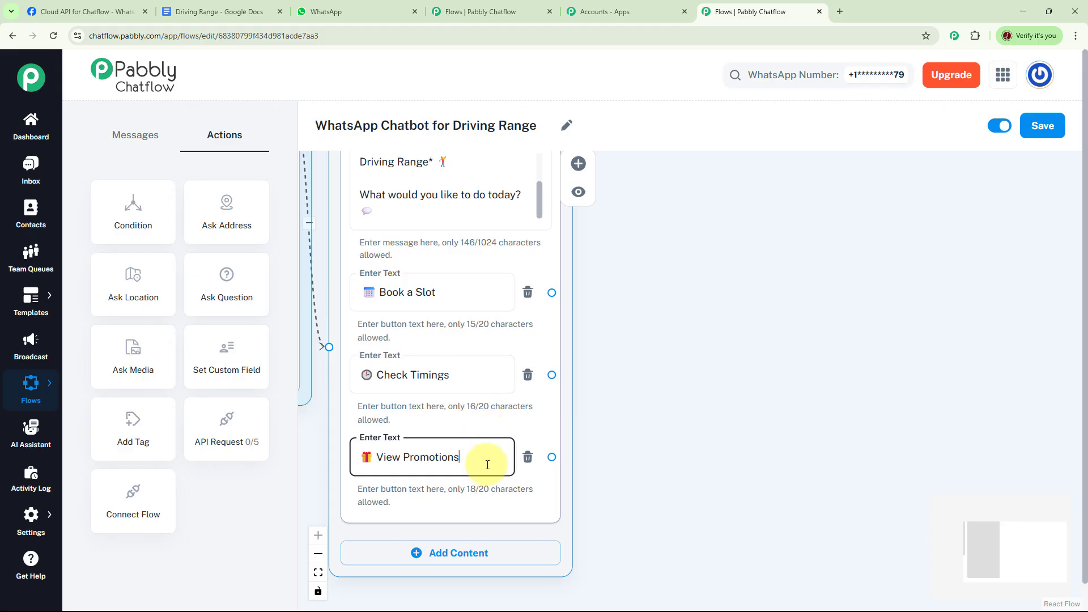
click(690, 417)
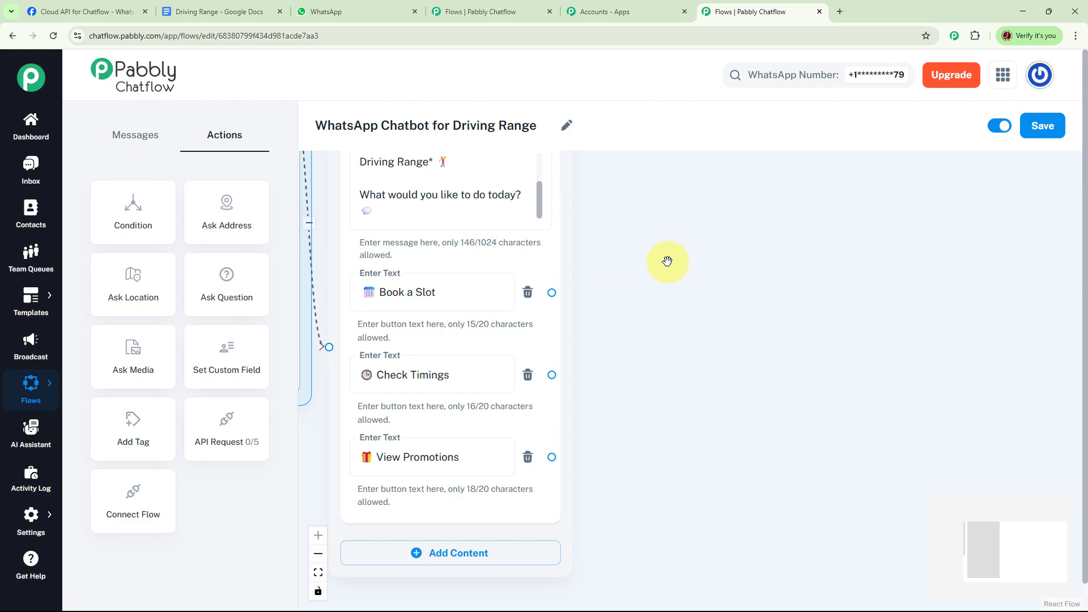
Step: Link the Book a Slot button to a new Question: "*Awesome!* Let's get you booked in. Could you please share with me your Full Name?"
drag(213, 296, 691, 238)
drag(551, 293, 658, 356)
click(736, 263)
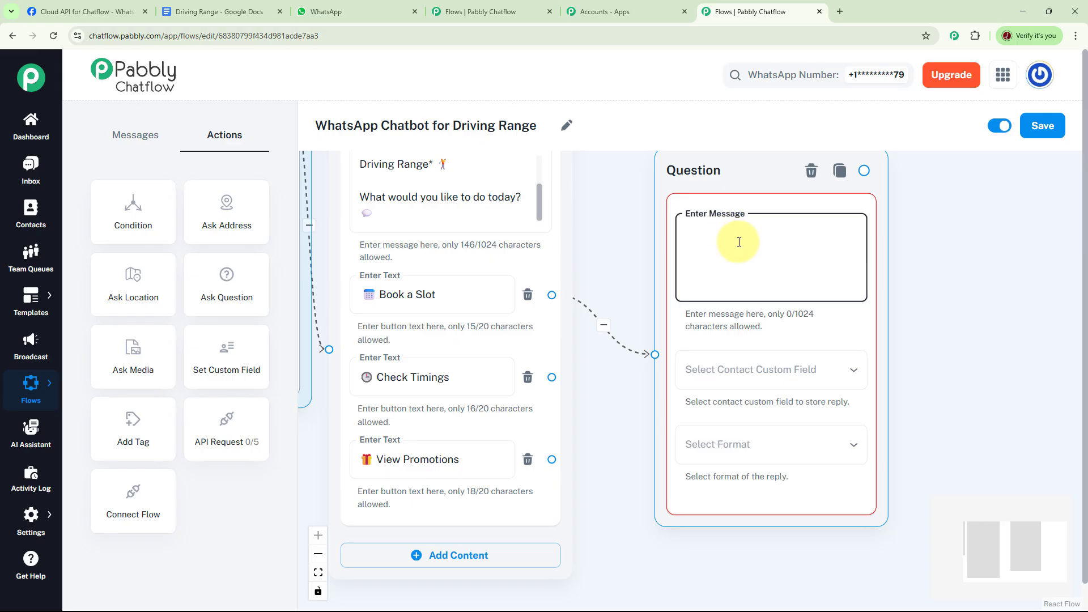
text(*Awesome!* Let's get you booked in. Could you please share with me your Full Name?)
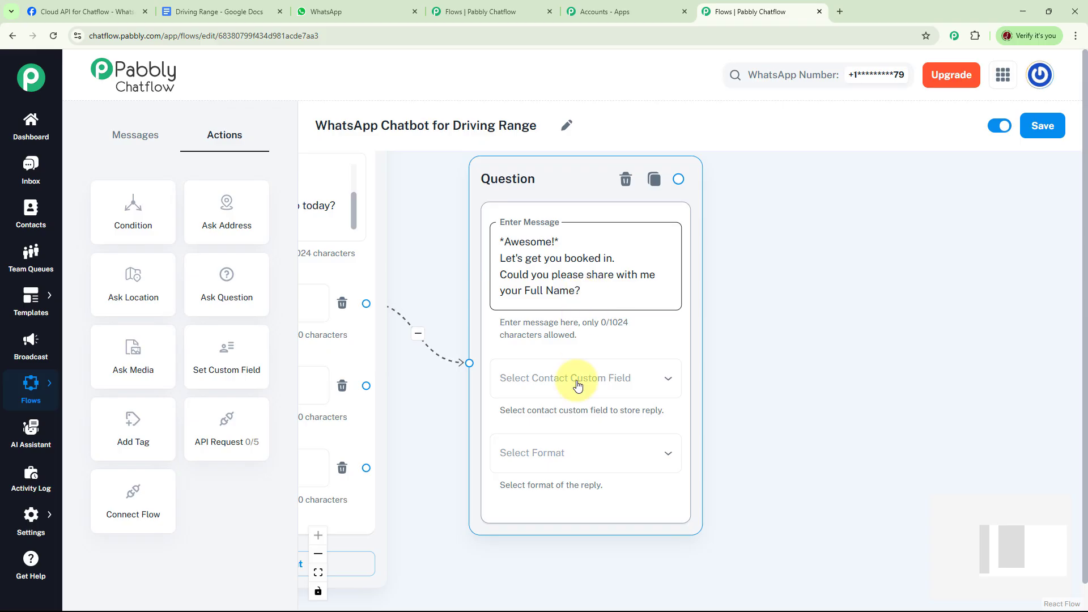
Step: Store the full-name question's reply in the FullName custom field and set its format to Any
click(633, 386)
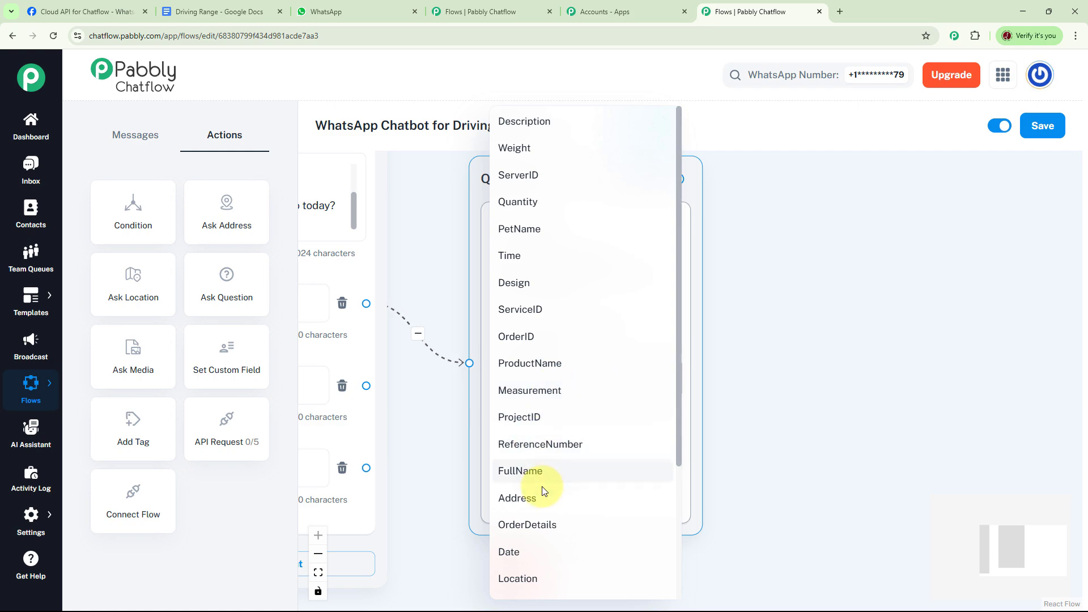
click(536, 471)
click(576, 457)
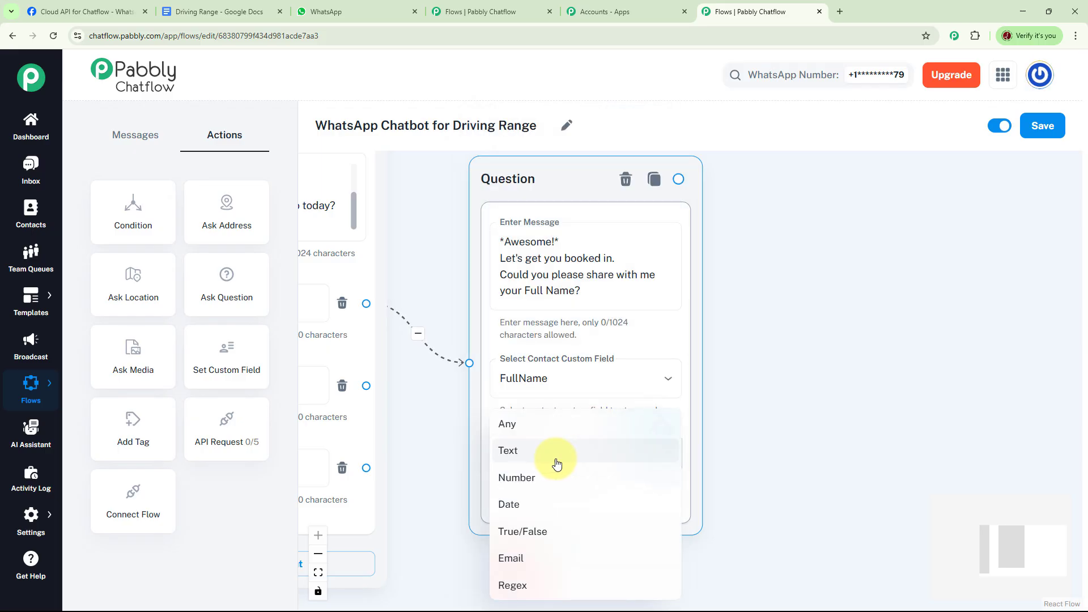
click(510, 420)
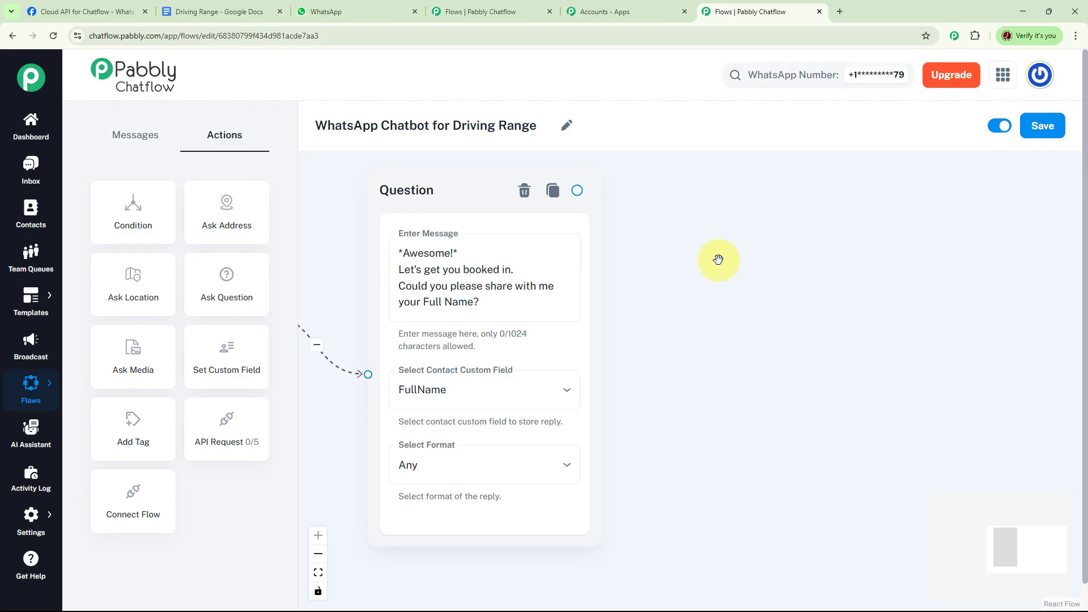
Step: Link the full-name question to a new Question: "*Dear, $FullName* Thanks for sharing your name. Now please share your date that suits you?"
drag(232, 291, 820, 271)
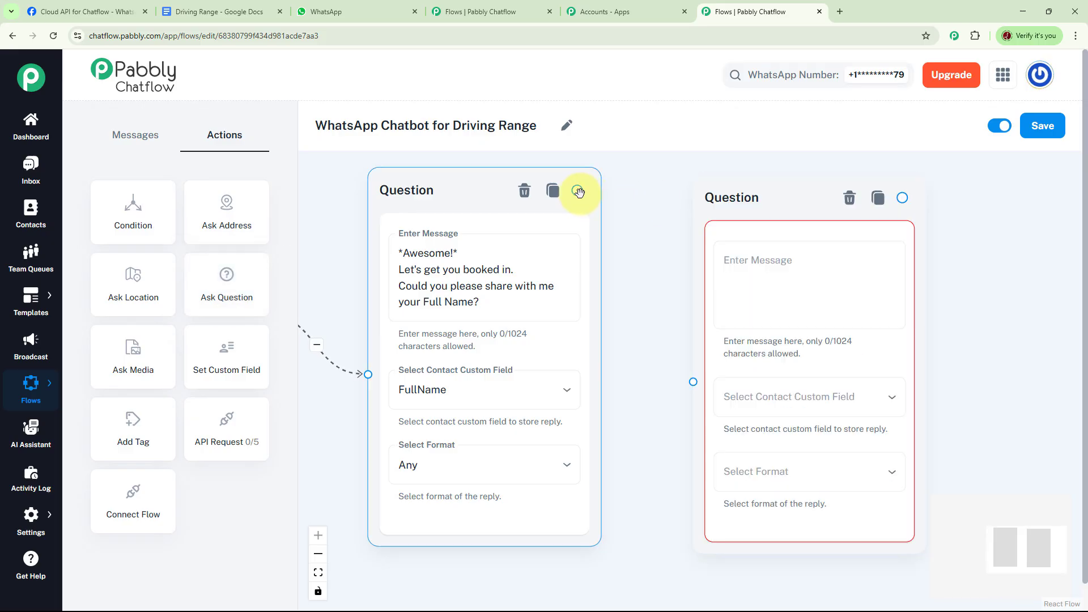
drag(578, 191, 694, 382)
click(778, 265)
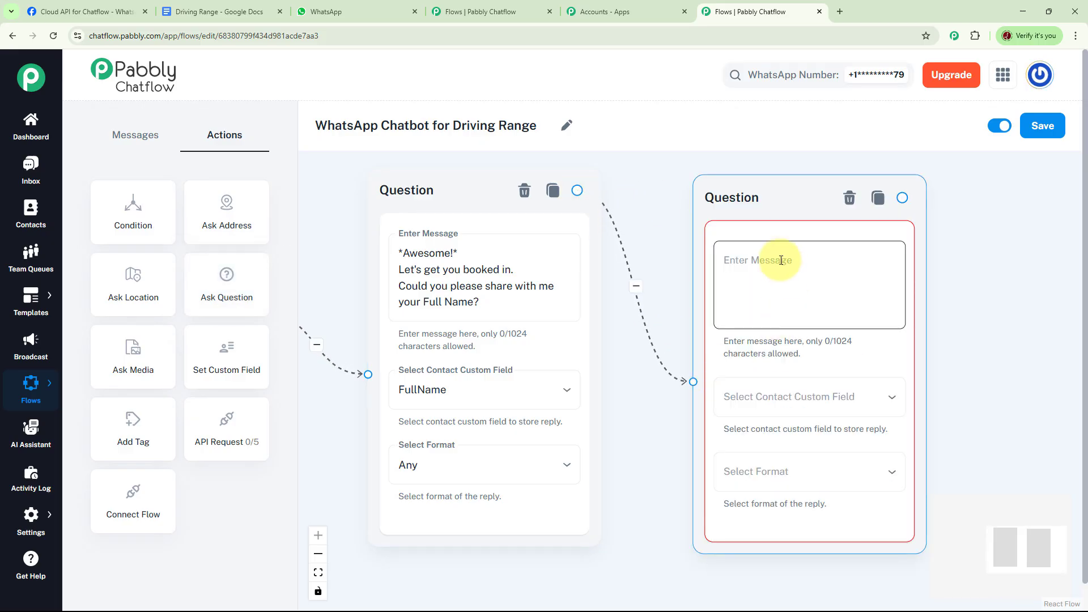
text(*Dear, $FullName* Thanks for sharing your name. Now please share your date that suits you?)
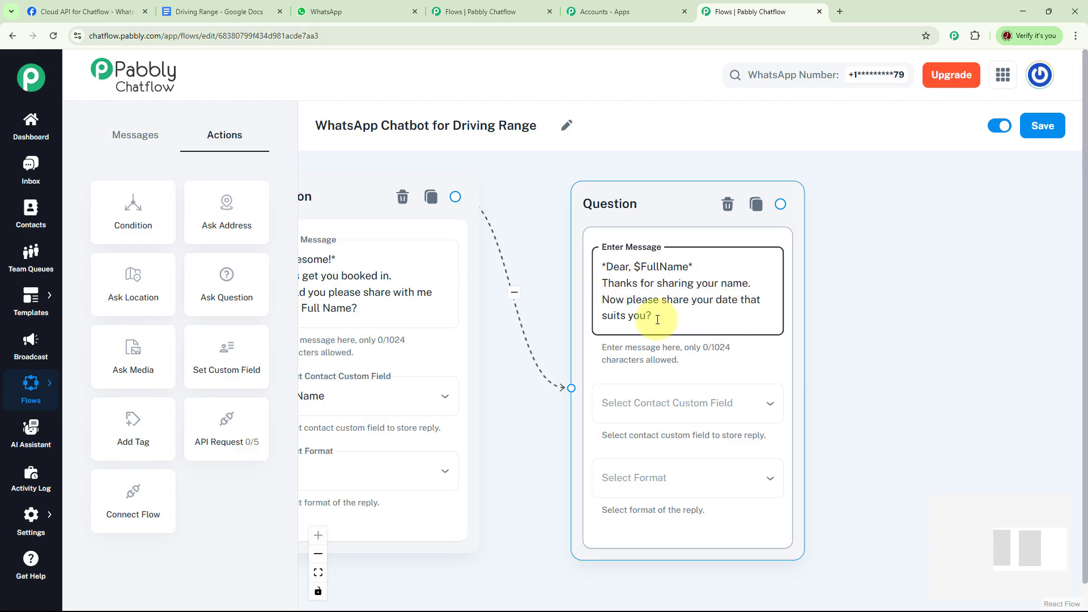
Step: Store the date question's reply in the Date custom field and set its format to Any
drag(841, 316, 775, 307)
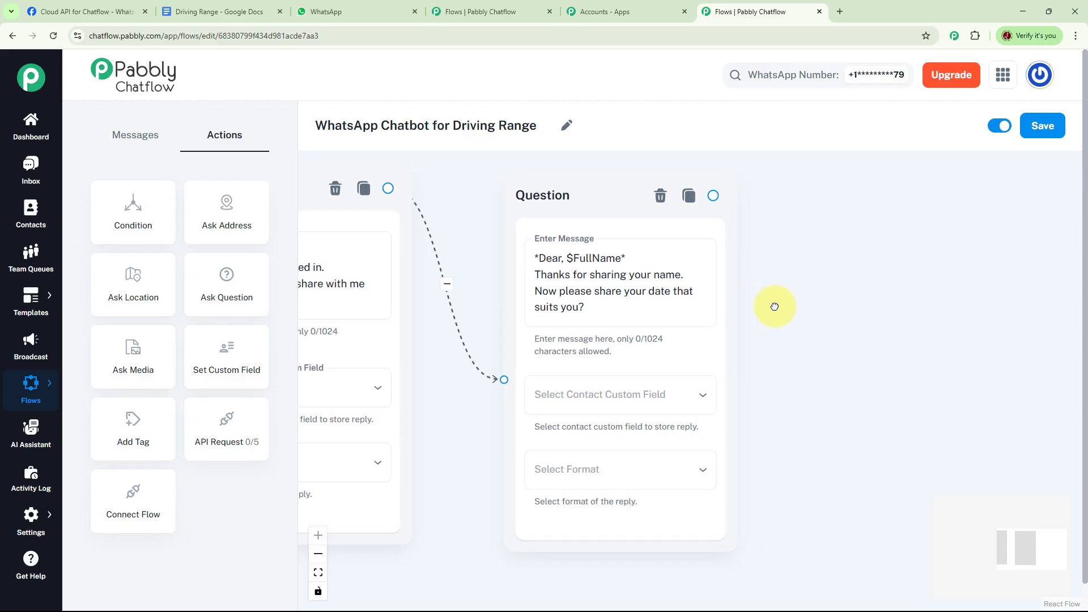
click(626, 401)
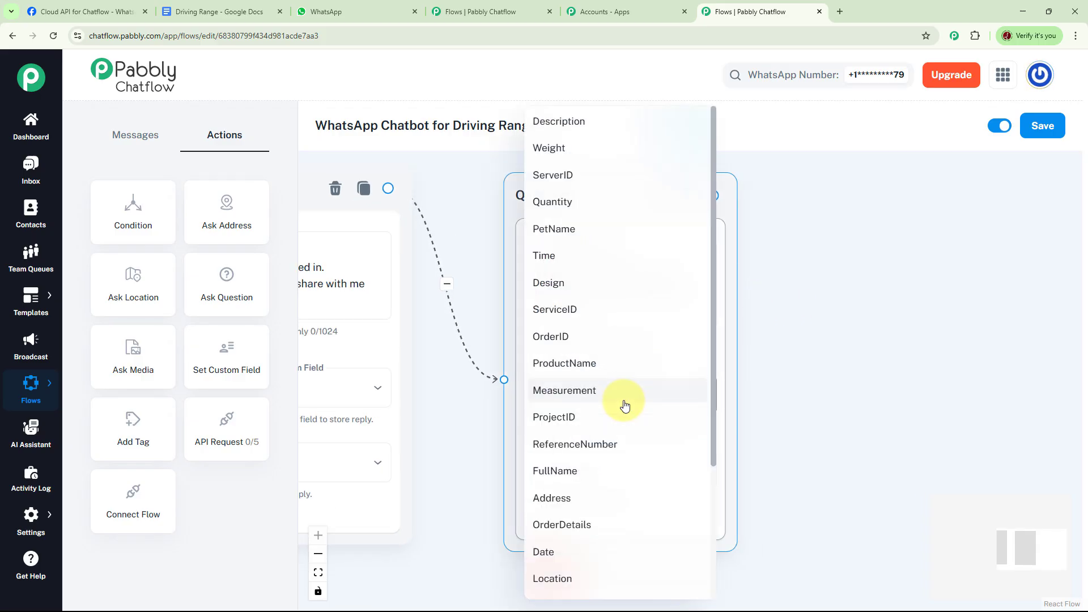
click(546, 553)
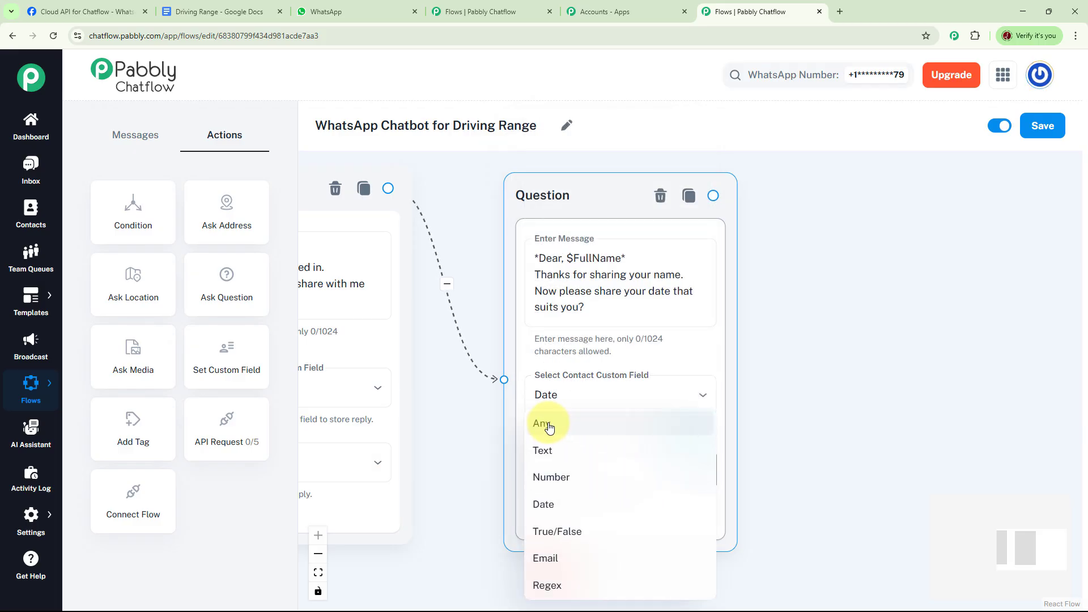
click(545, 424)
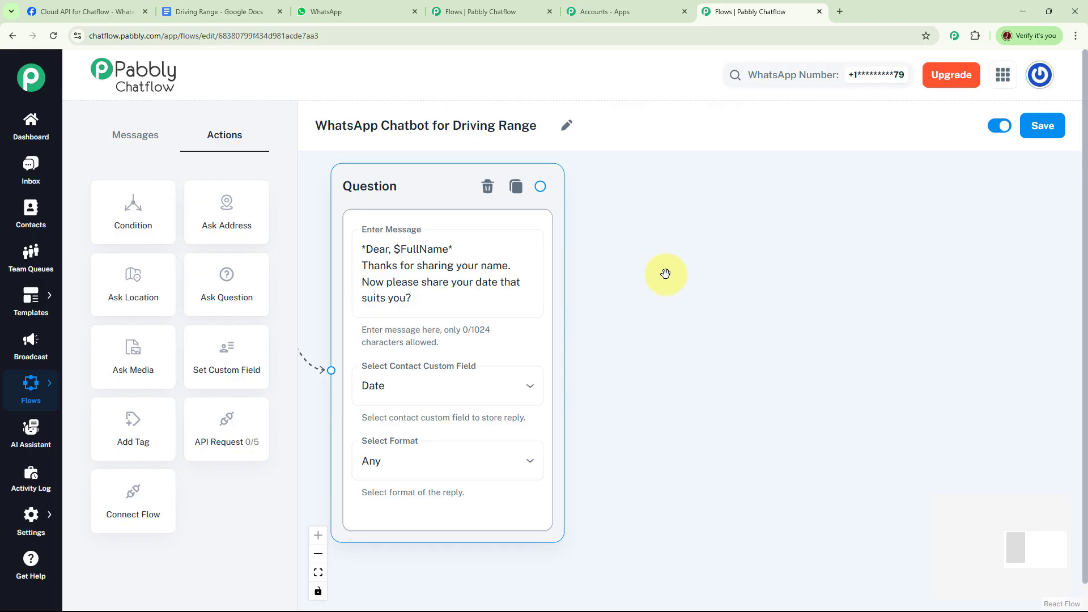
Step: Link the date question to a new Text + Button message: "*Great!* Here are the available time slots for $Date: Please choose one:"
click(541, 186)
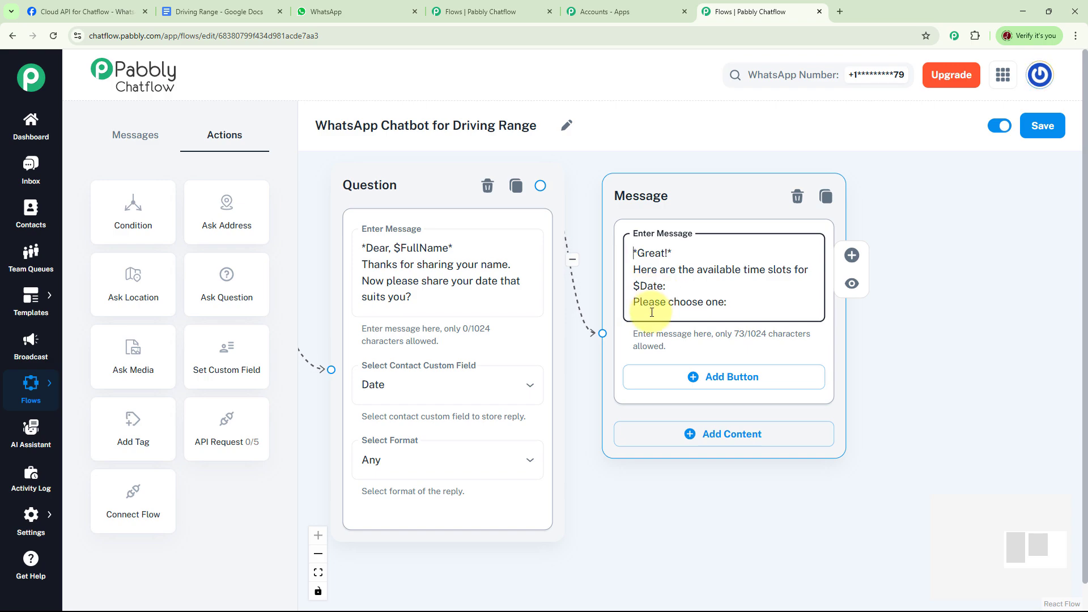
click(583, 349)
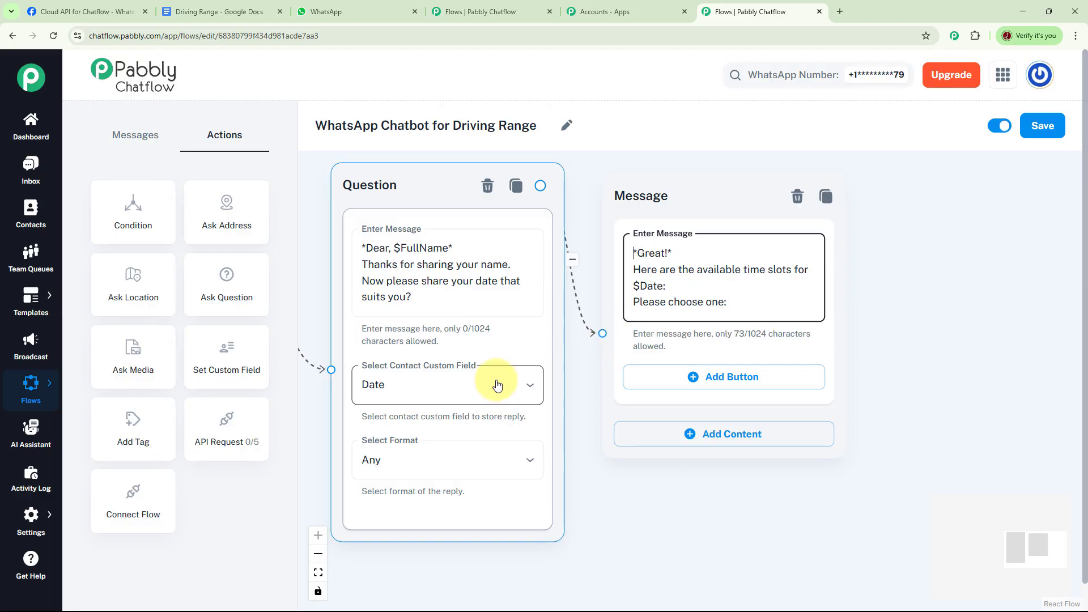
click(669, 316)
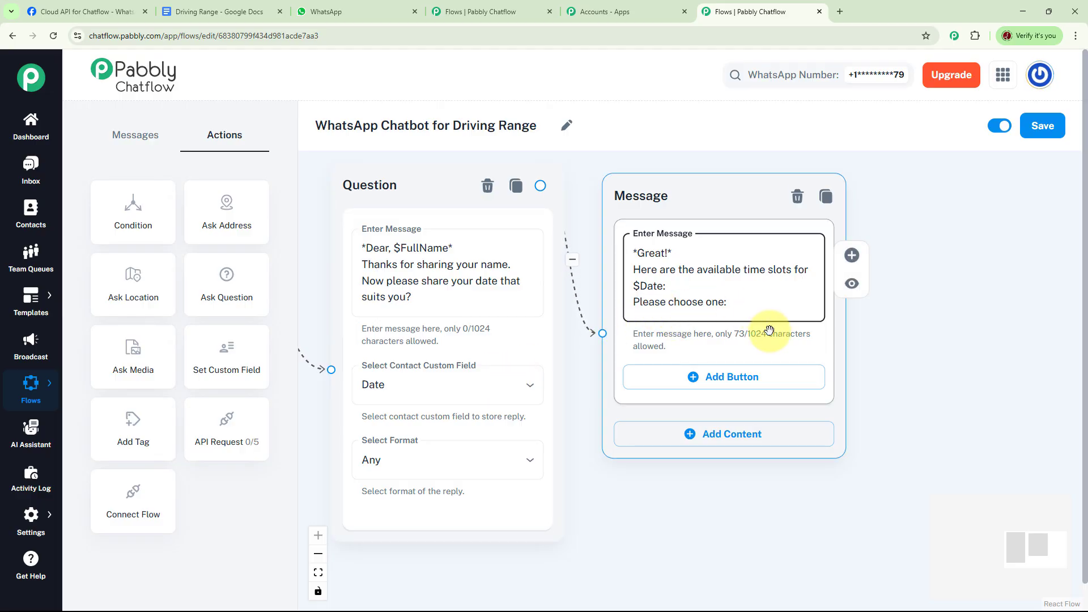
drag(860, 317, 784, 318)
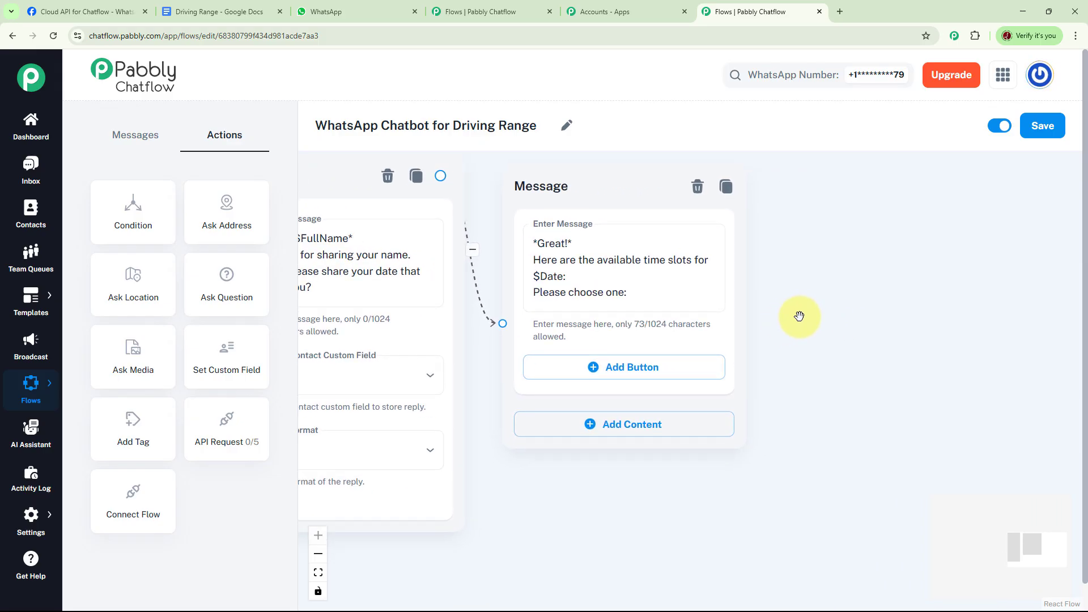
click(622, 299)
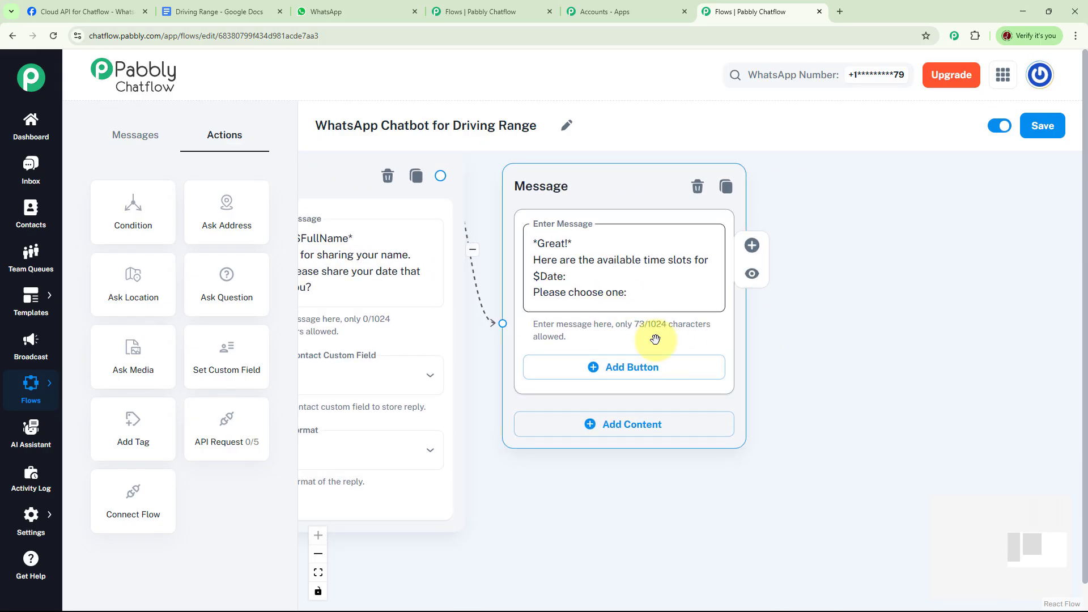
Step: Add two buttons to the time-slot message: "8:00 AM – 9:00 AM" and "4:00 PM – 5:00 PM", each with an alarm clock emoji
click(600, 367)
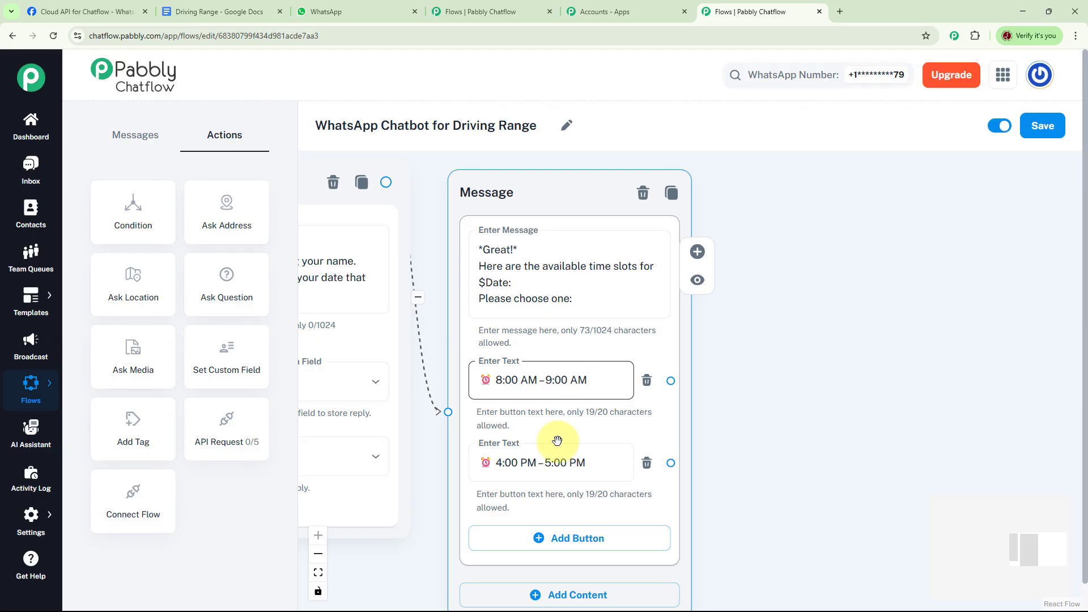
click(577, 469)
Step: Link both time-slot buttons to a new "*You're all set!*" message confirming $FullName on $Date at 8:00 AM, with location, contact number and sign-off
scroll(796, 369, right, 2)
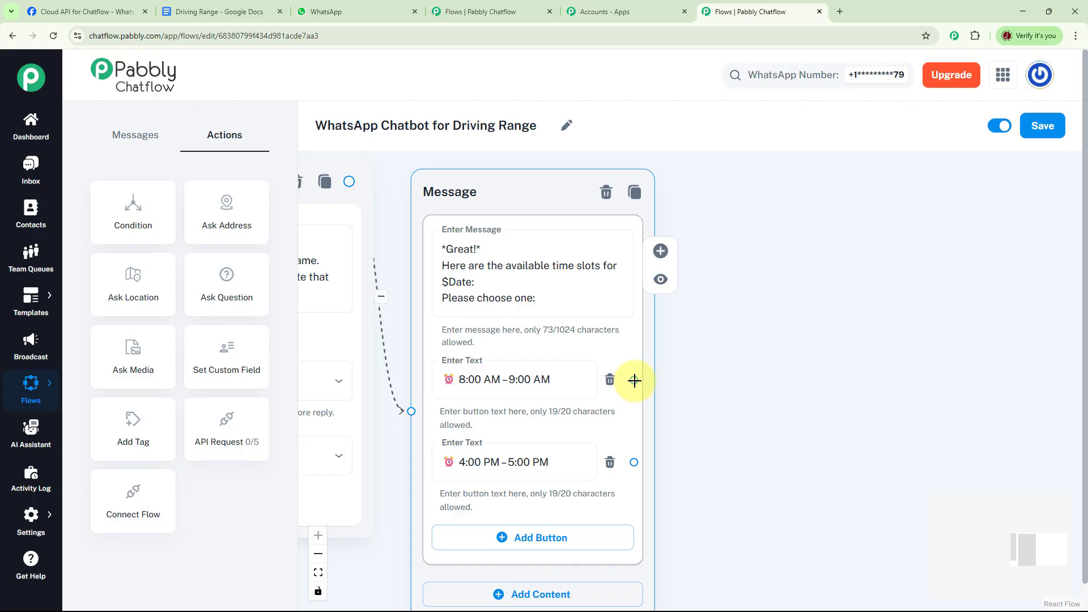
drag(634, 380, 720, 257)
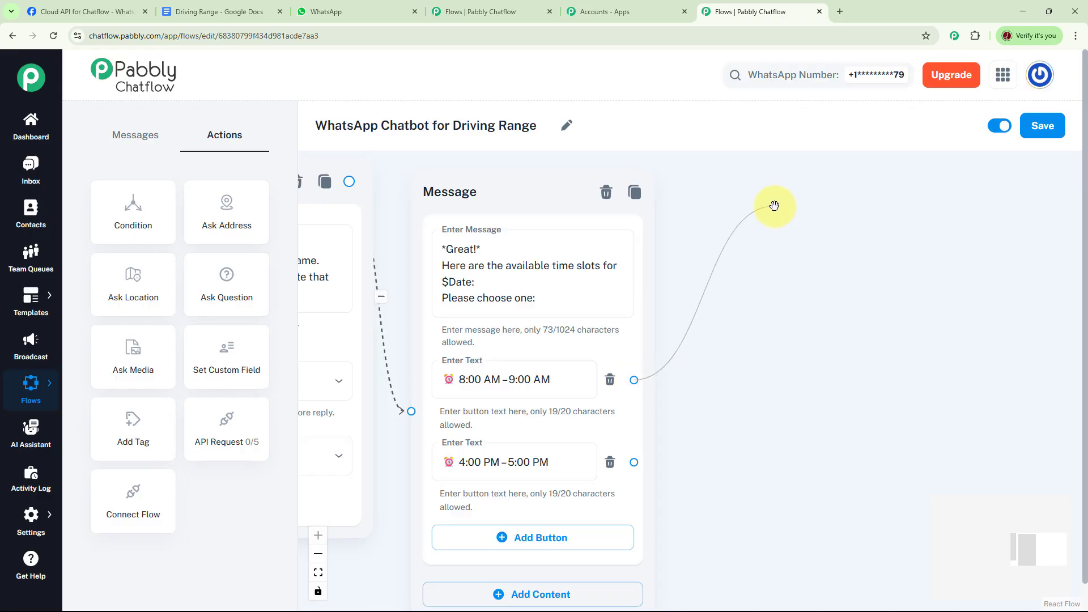
drag(775, 205, 829, 282)
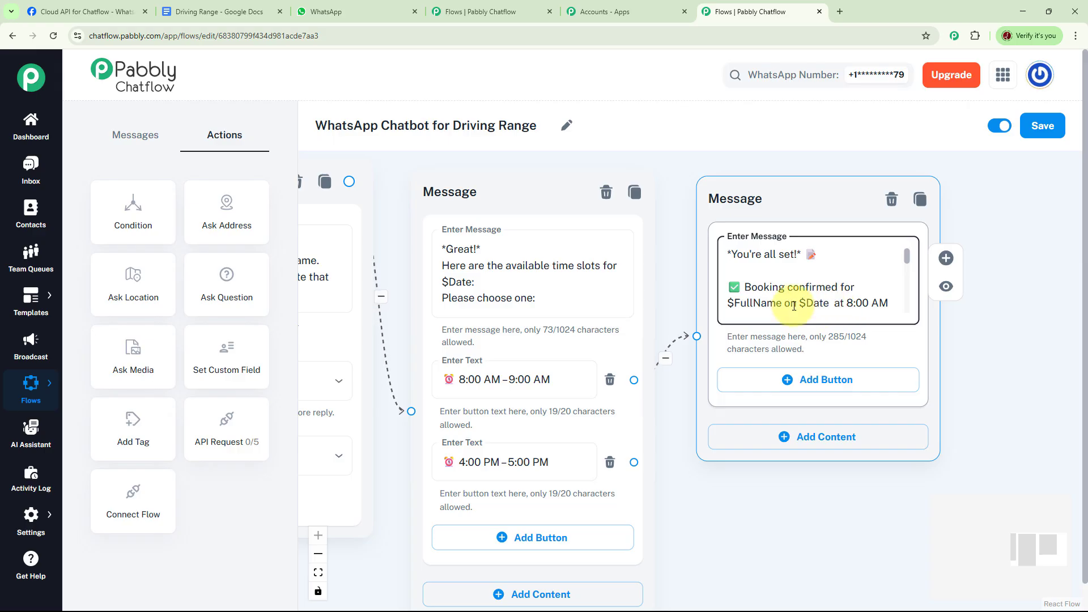
scroll(904, 266, down, 3)
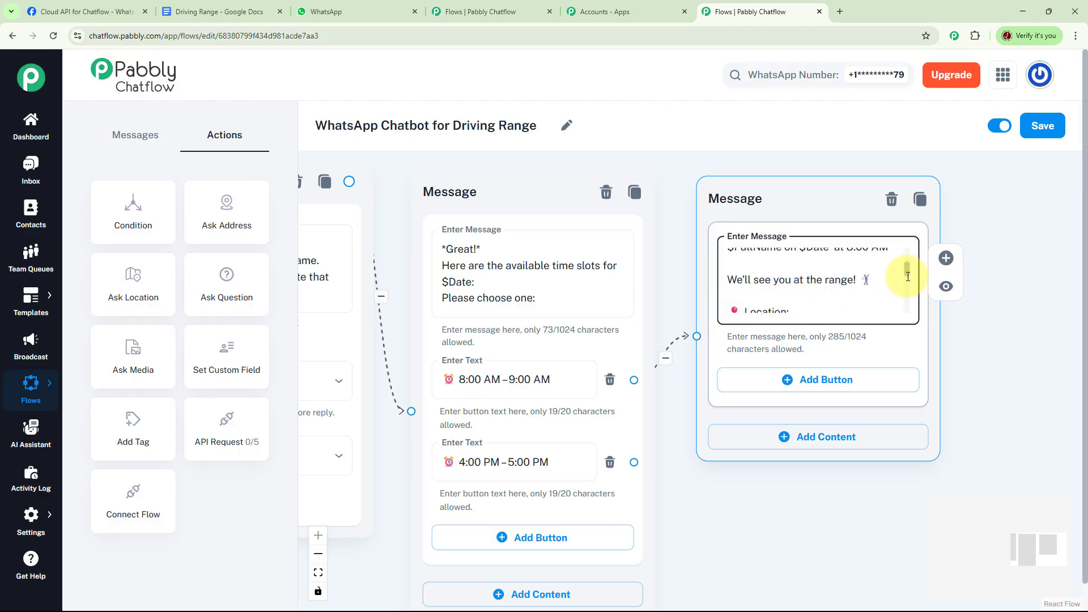
scroll(907, 276, down, 3)
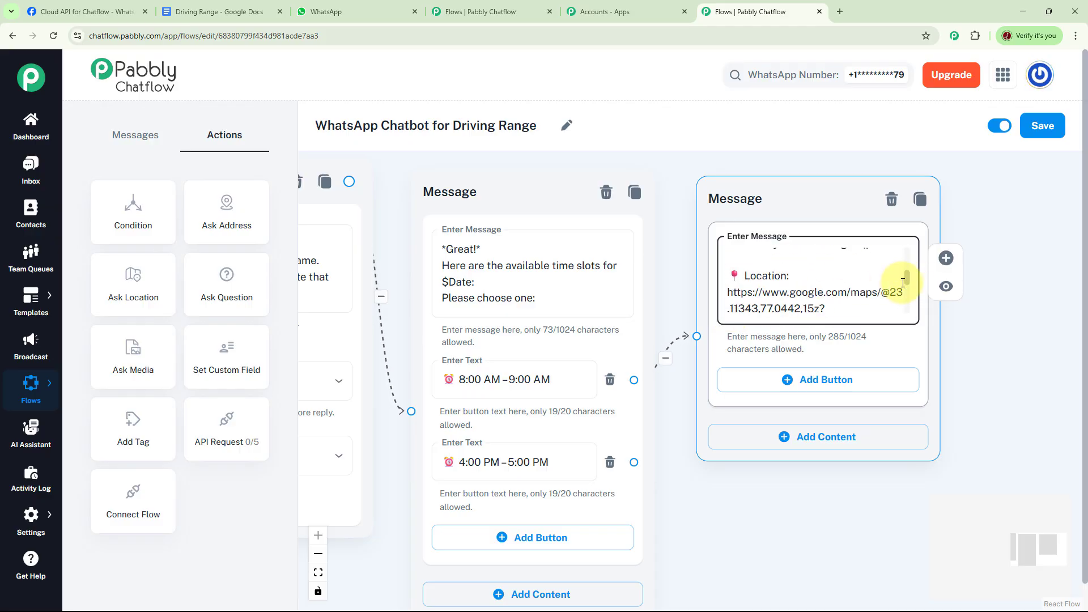
scroll(908, 281, down, 2)
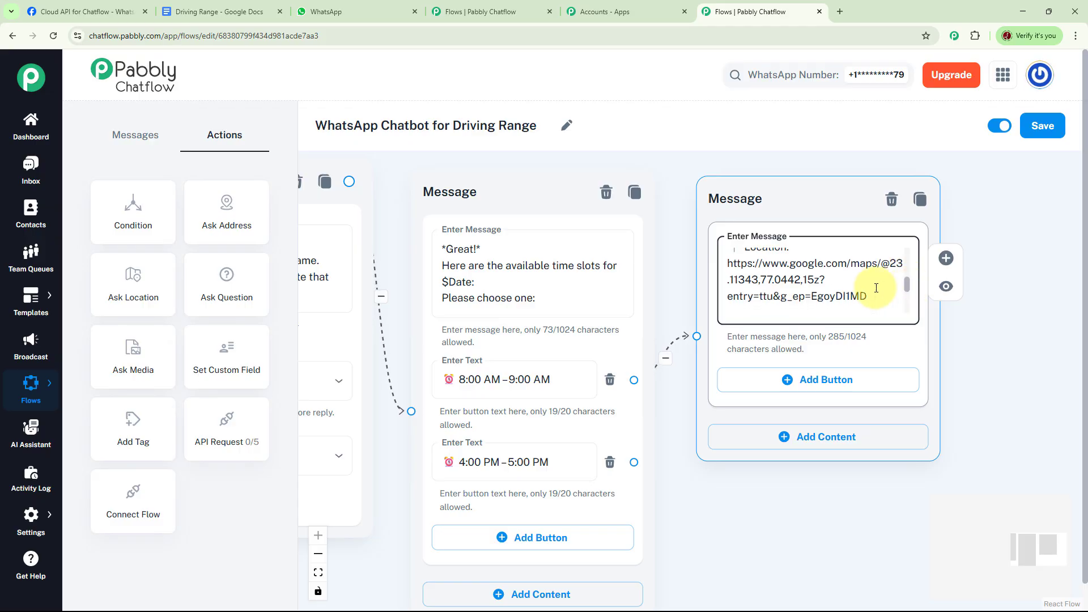
scroll(908, 289, down, 2)
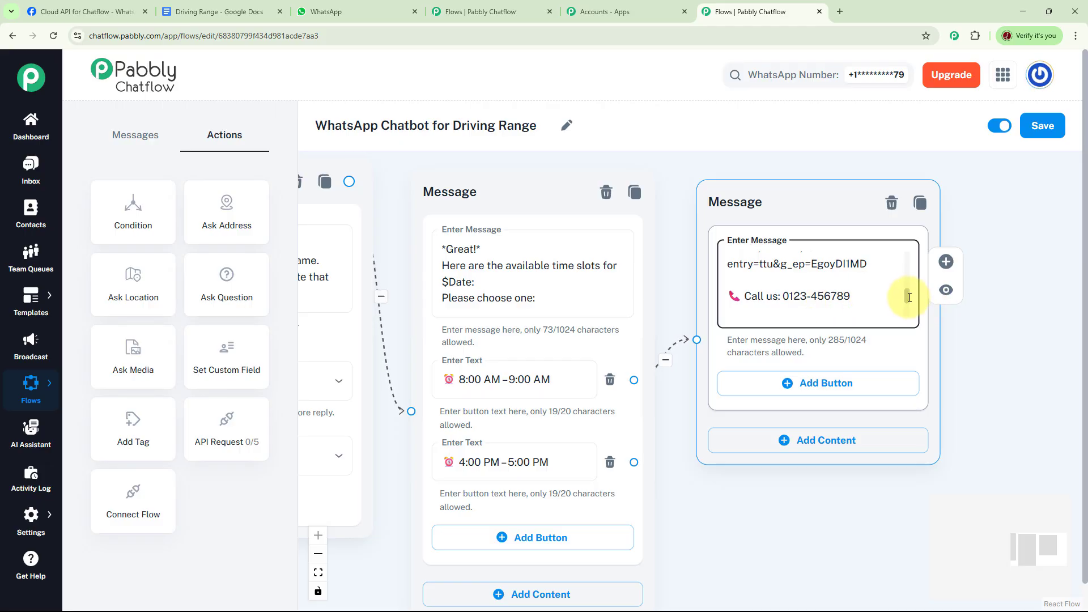
scroll(907, 299, down, 3)
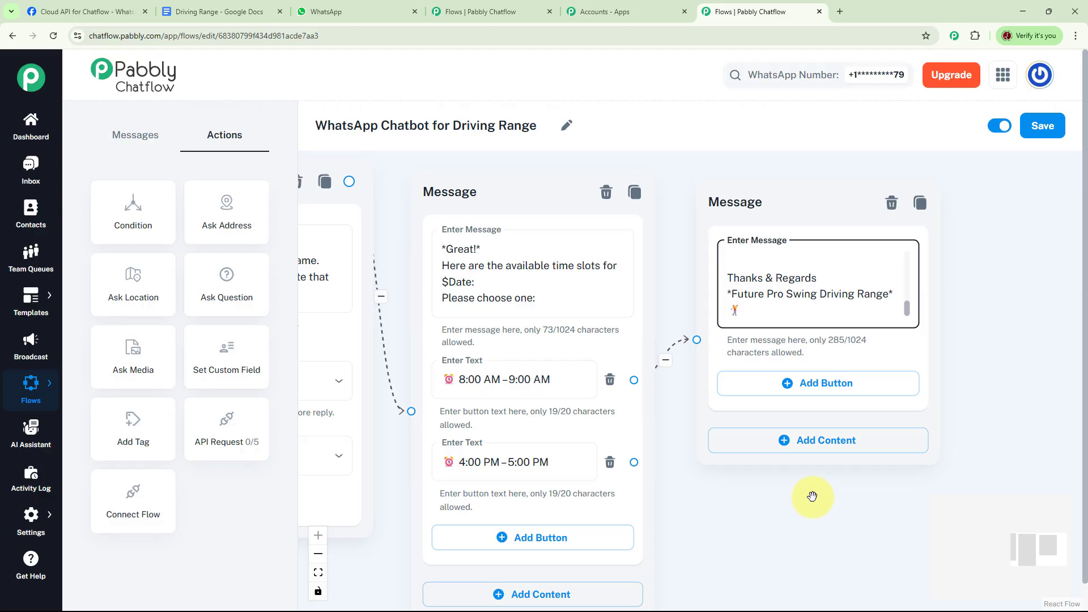
drag(634, 462, 697, 340)
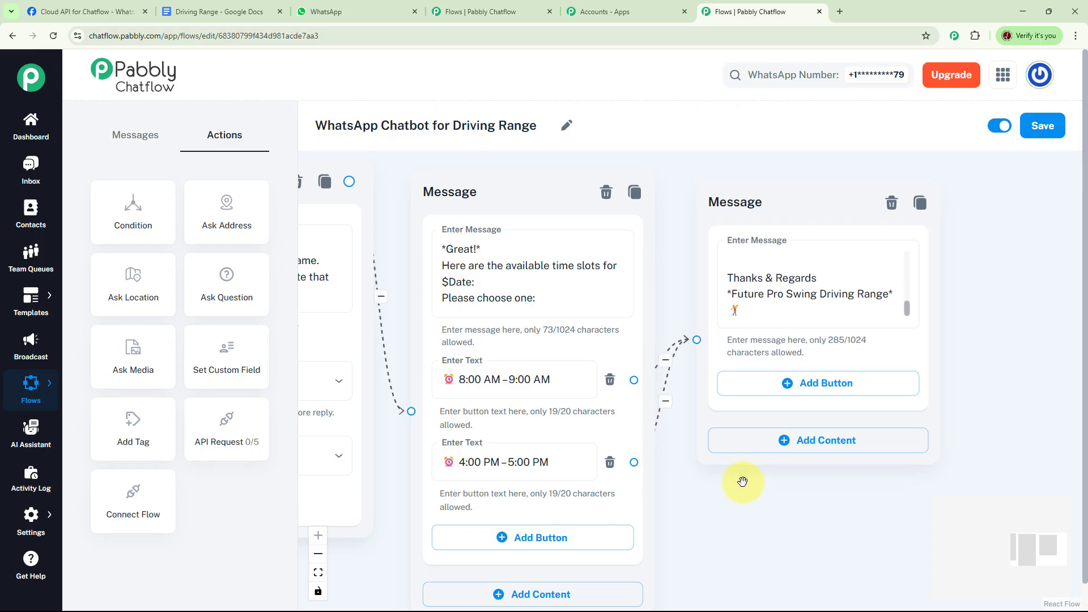
Step: Link Check Timings to a new message: "*Here are our regular hours:*", Mon–Fri 8:00 AM–8:00 PM, Sat–Sun 7:00 AM–9:00 PM, with Book a Slot and Back to Main Menu buttons
scroll(704, 404, down, 5)
scroll(596, 425, up, 1)
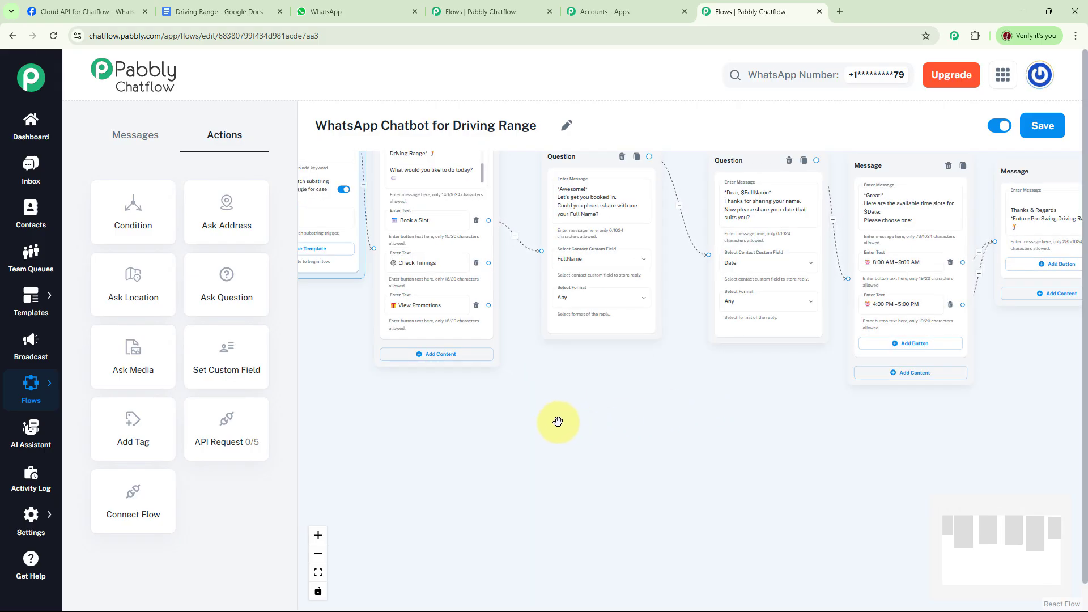
scroll(595, 437, up, 4)
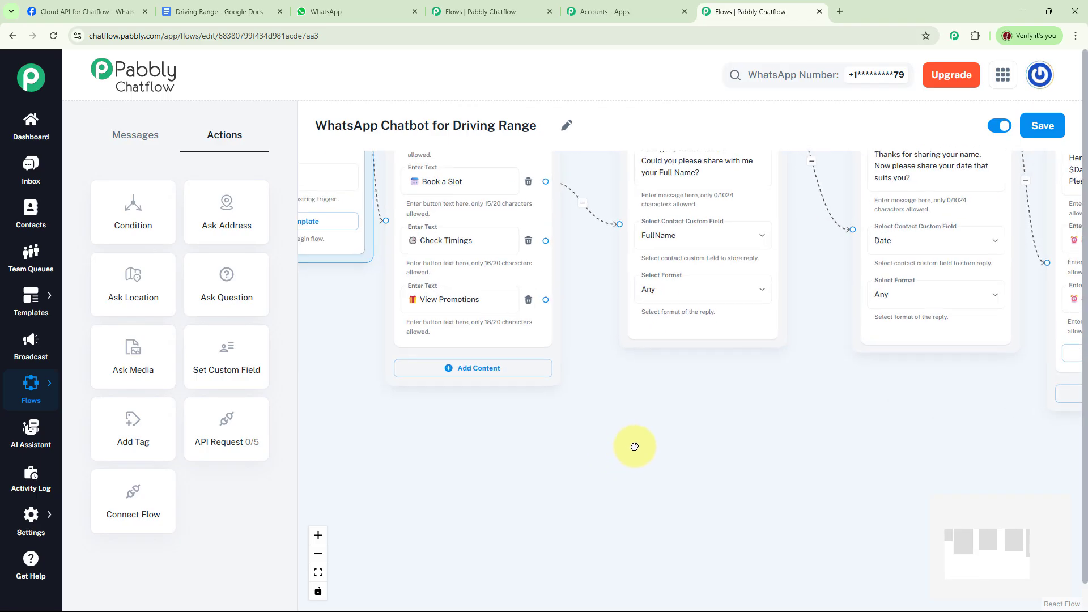
click(501, 267)
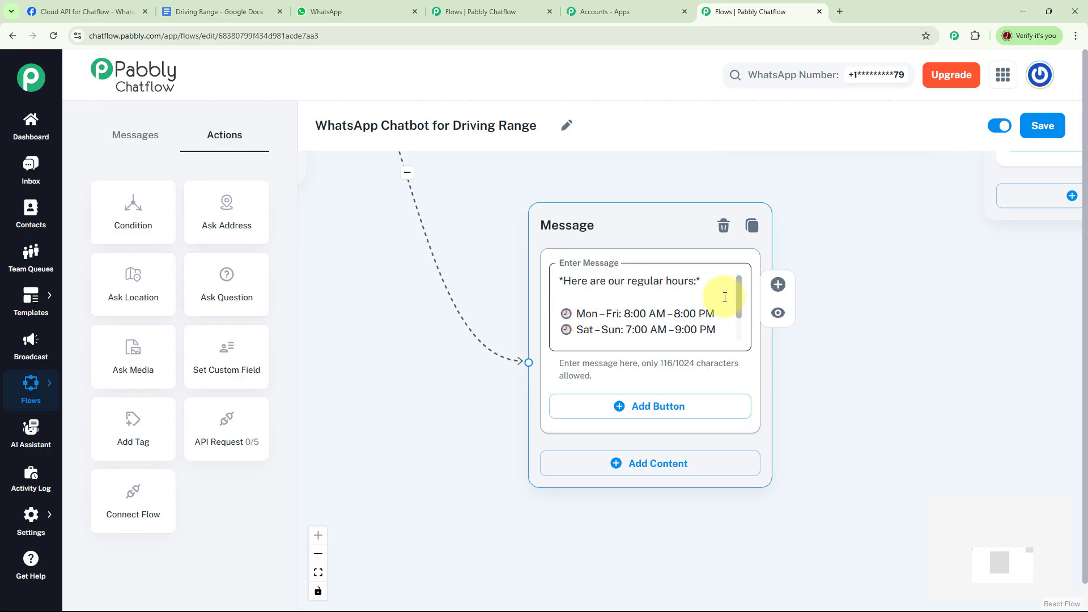
drag(740, 295, 741, 318)
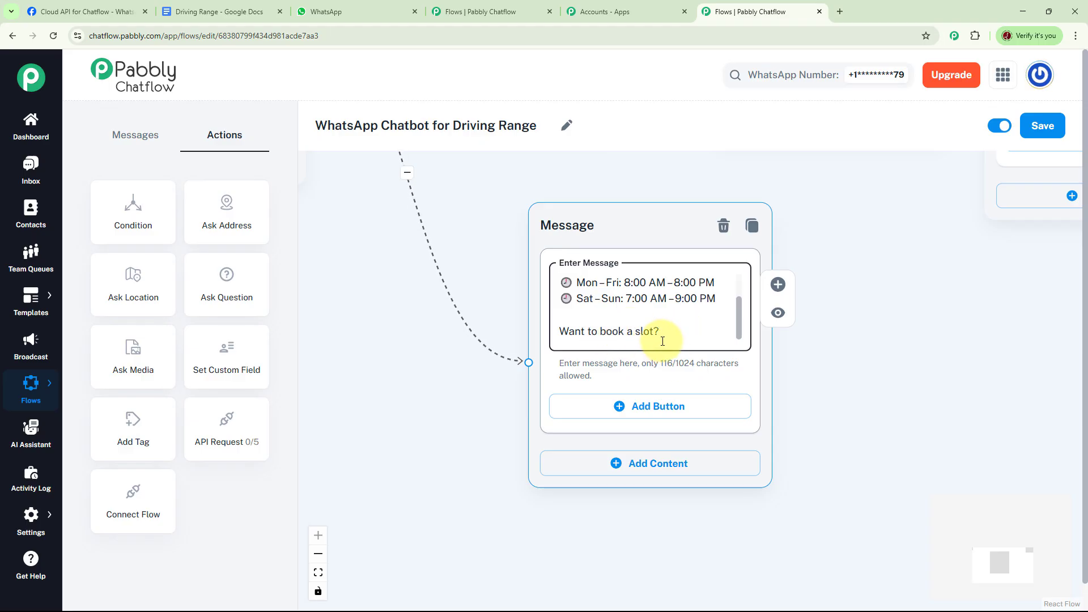
click(858, 363)
drag(853, 362, 848, 321)
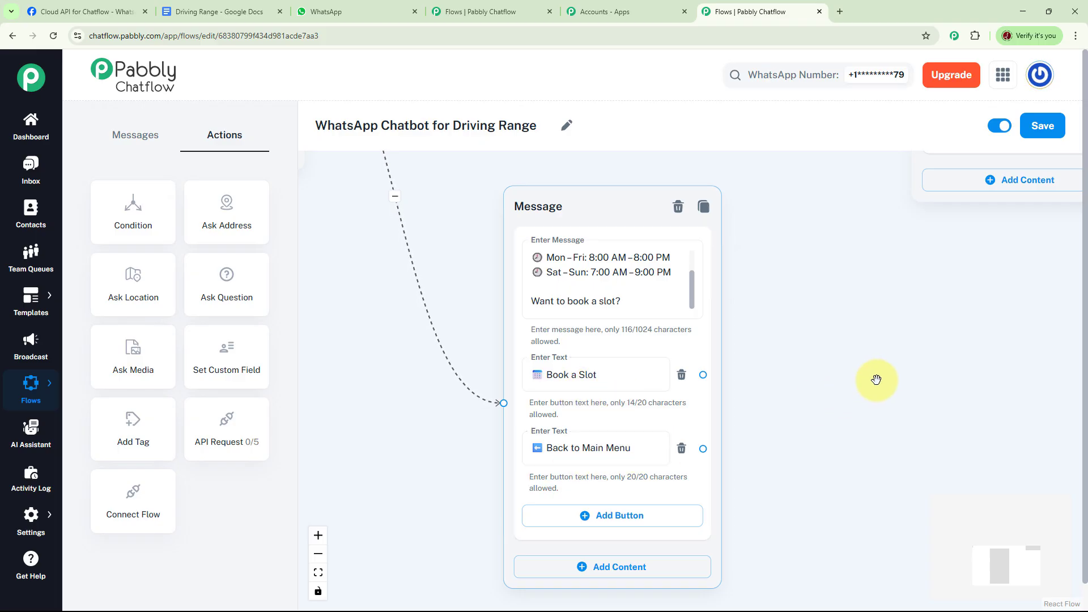
Step: Link the regular-hours message's Back to Main Menu button to the welcome message and its Book a Slot button to the full-name question
scroll(856, 374, down, 5)
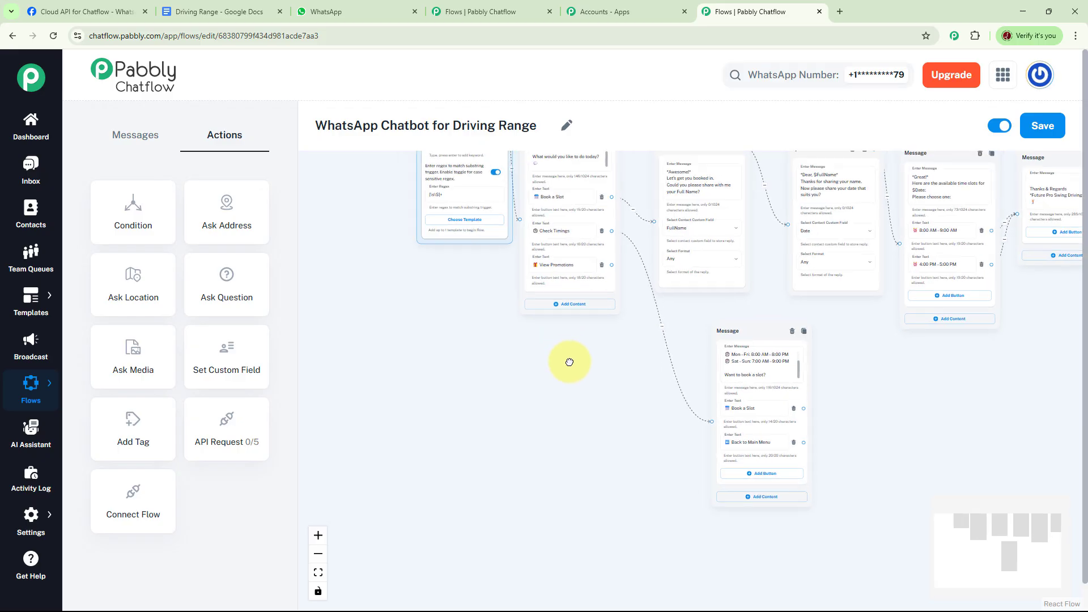
drag(561, 313, 582, 344)
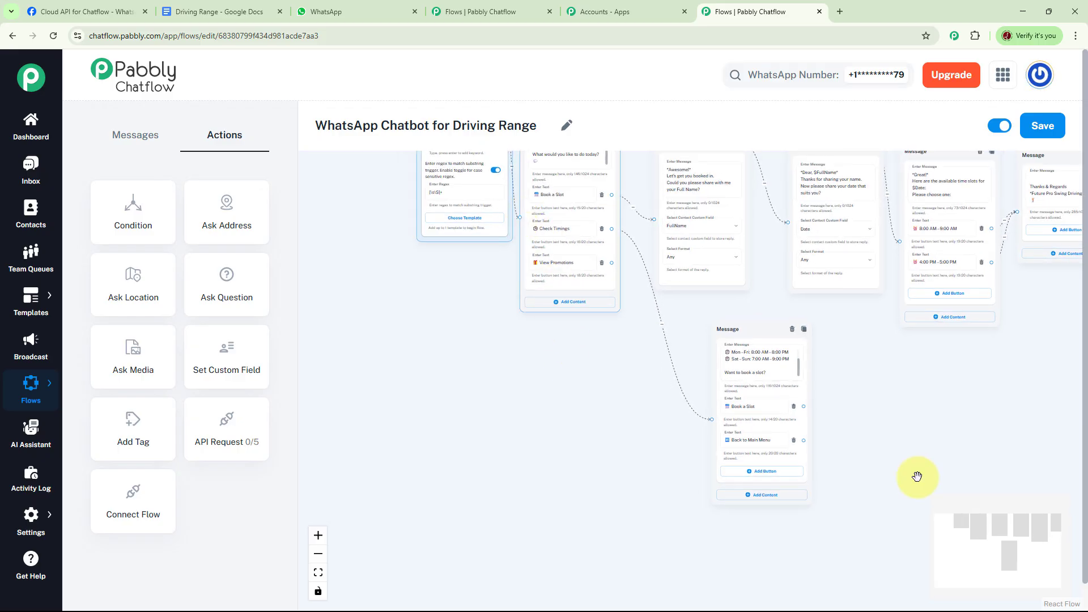
drag(805, 441, 671, 504)
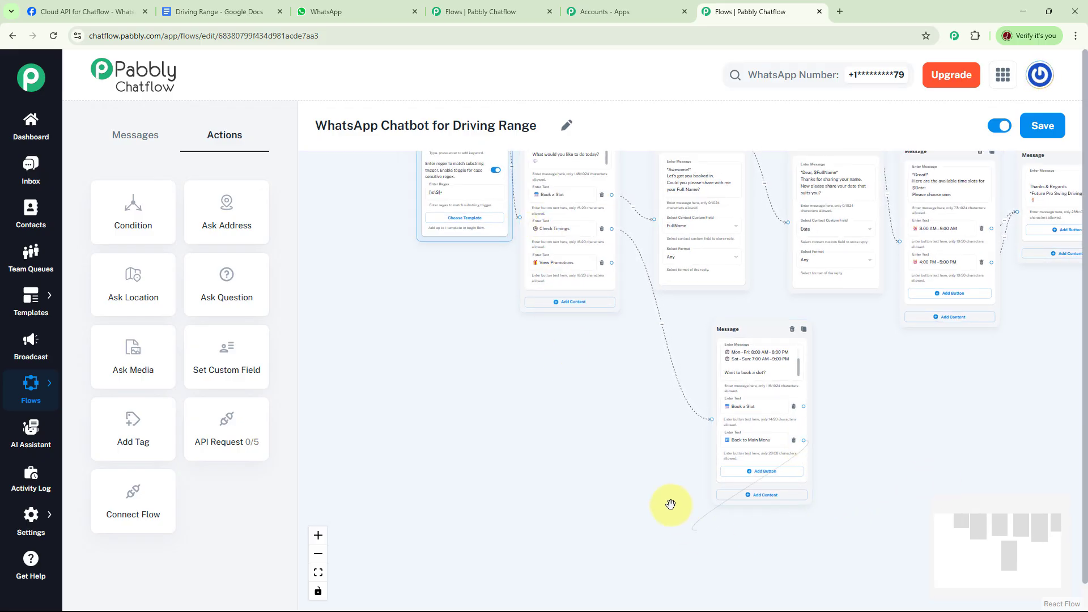
drag(532, 313, 519, 217)
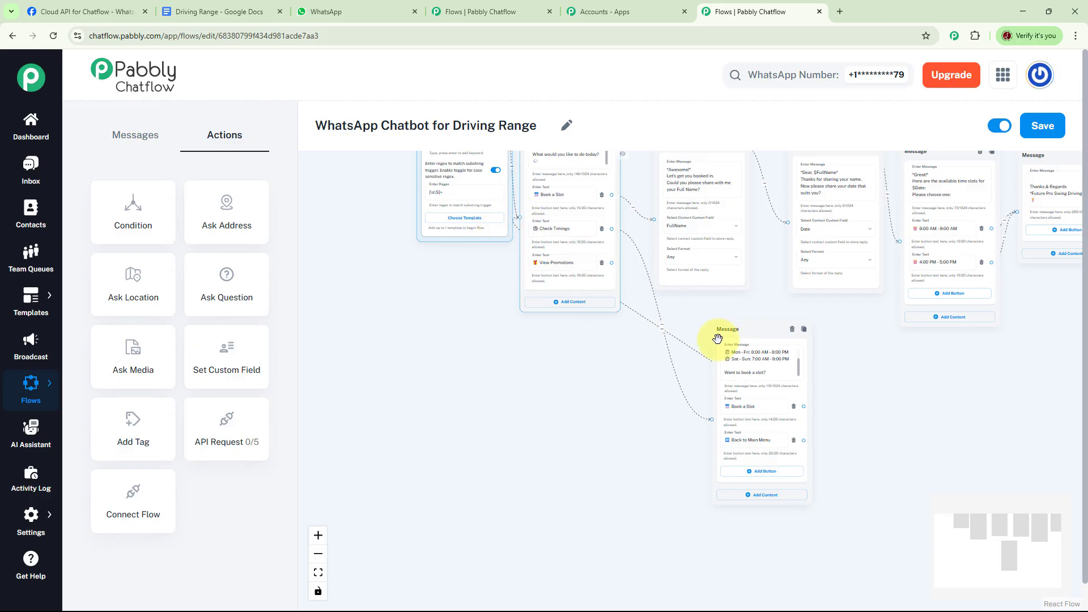
drag(889, 363, 843, 360)
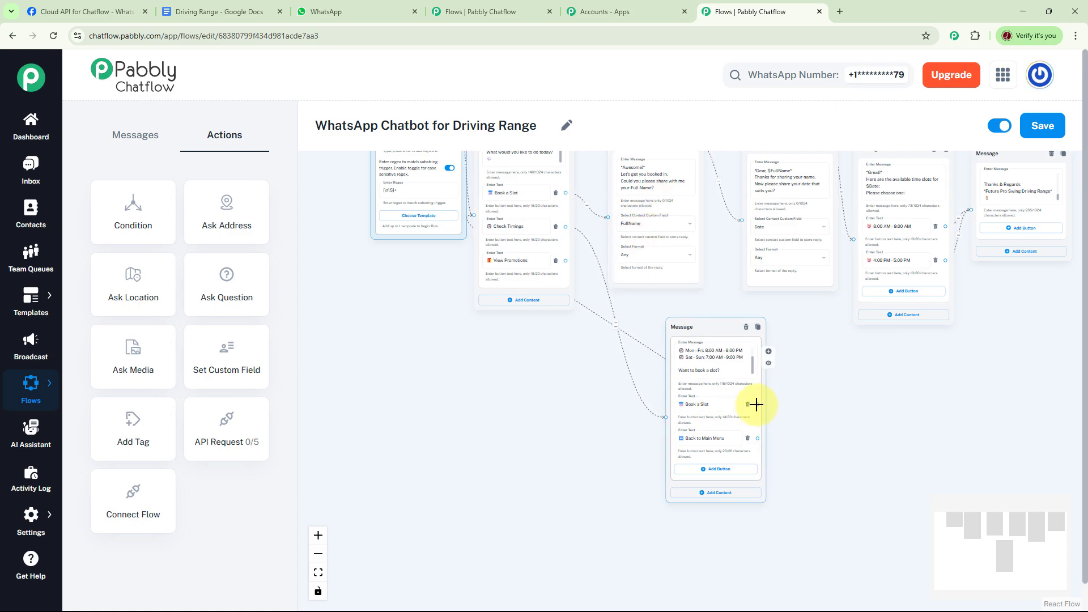
drag(757, 404, 608, 214)
Step: Link View Promotions to a new "*Here are our current offers!*" message listing 1st Visit Free, Buddy Deal and 6-Pack Promo, ending "Would you like to book a practice slot?"
scroll(510, 378, up, 4)
drag(510, 378, 628, 413)
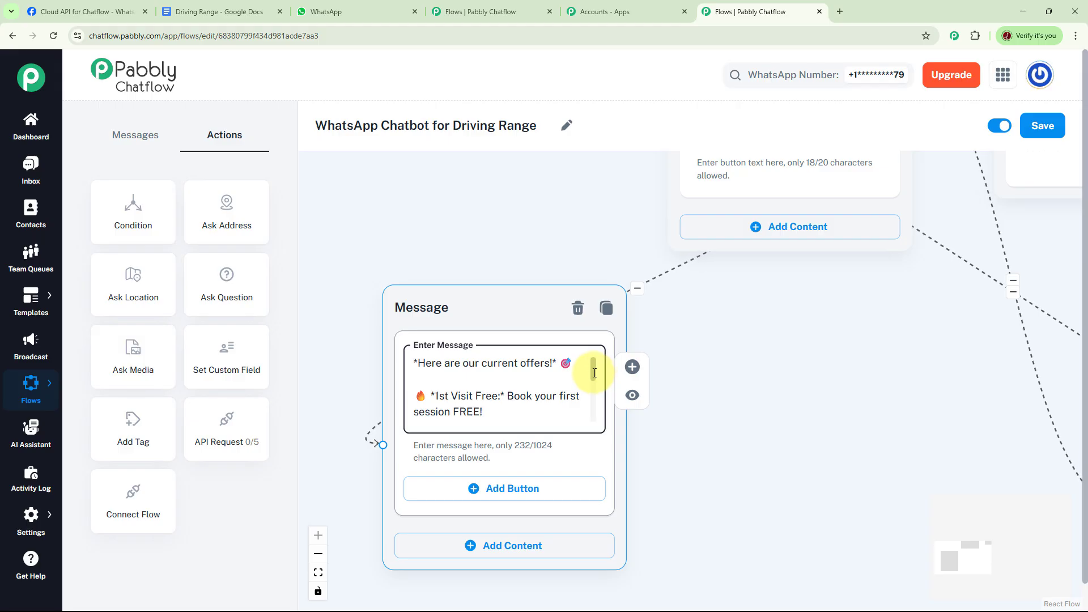
drag(595, 373, 594, 387)
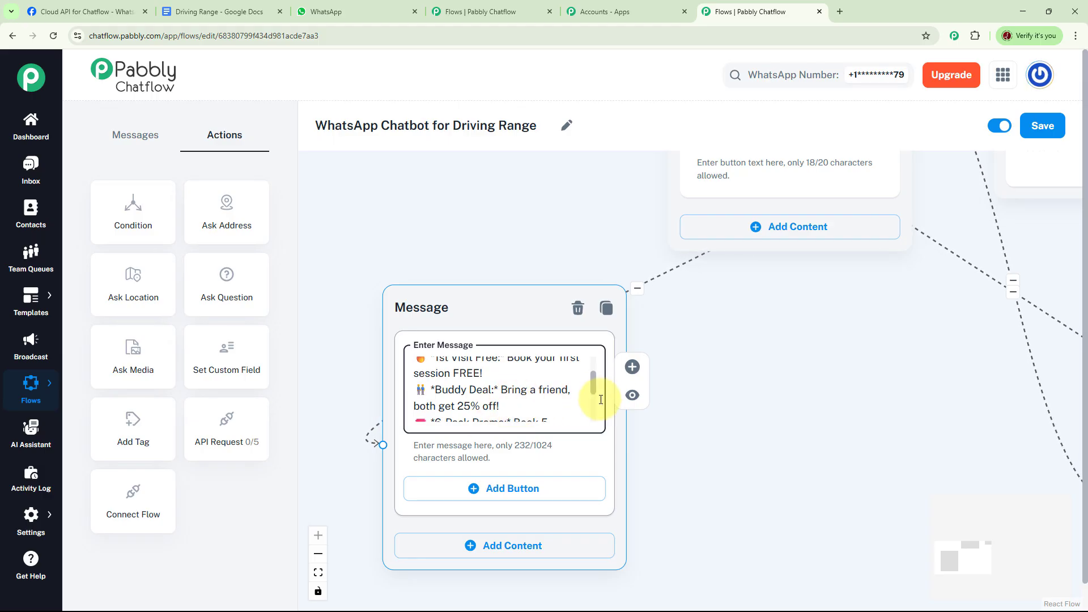
drag(594, 385, 594, 394)
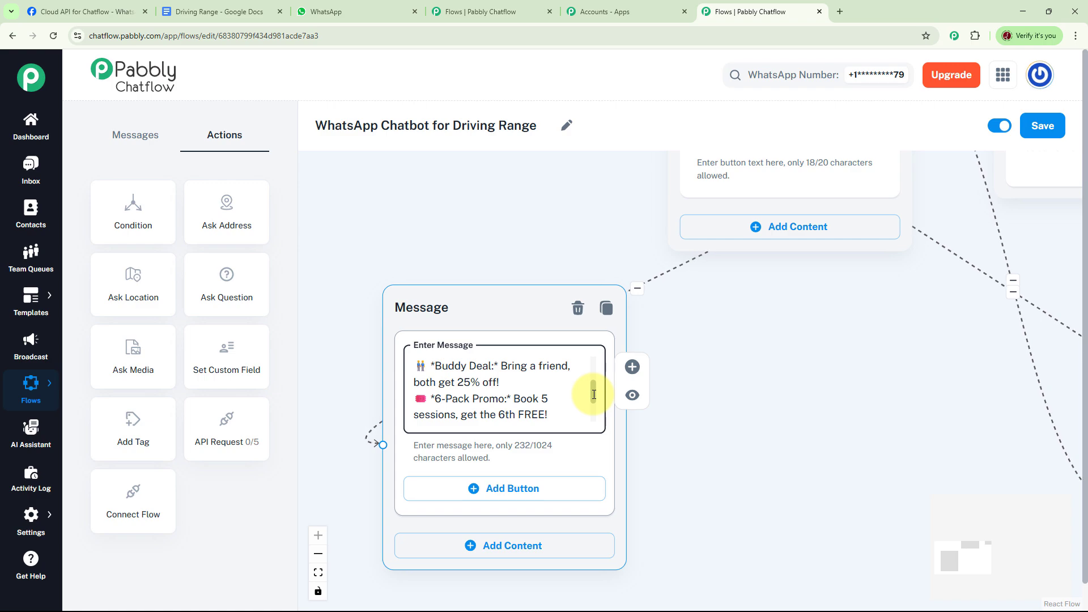
drag(593, 394, 563, 403)
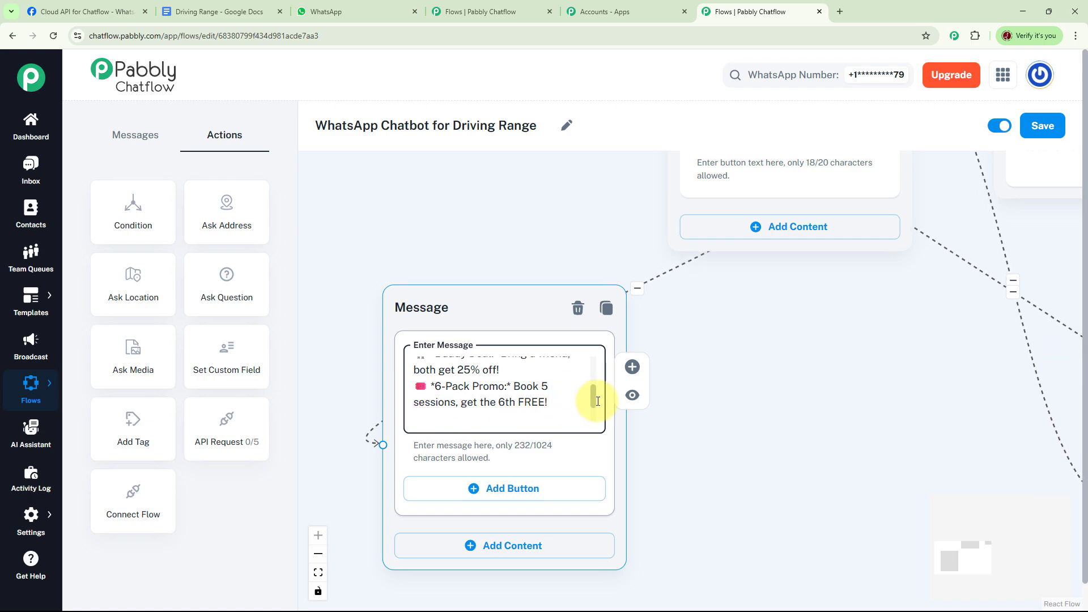
drag(593, 401, 594, 411)
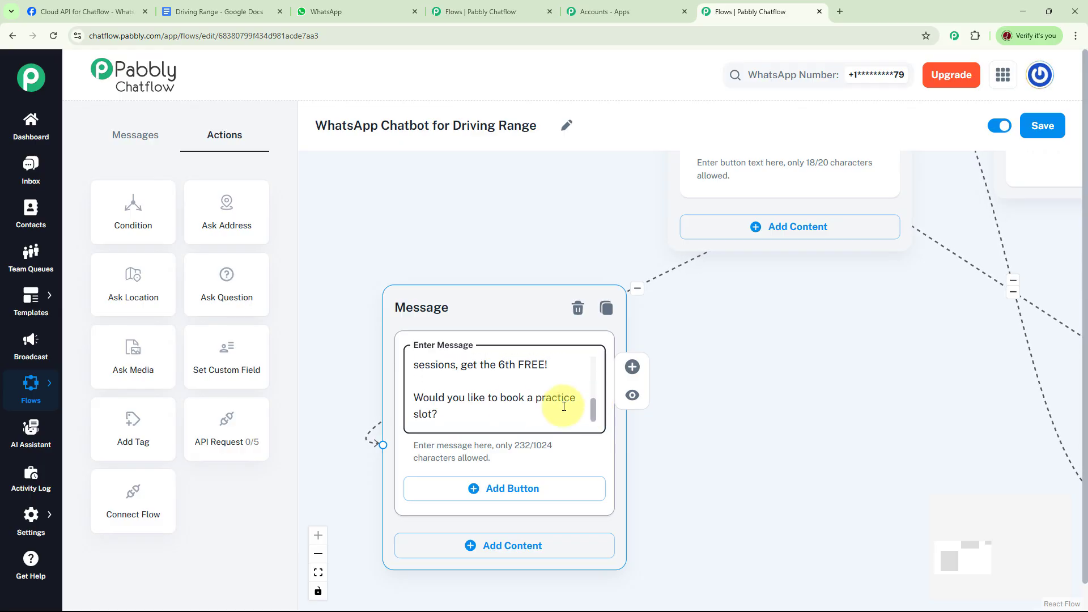
Step: Add a "Book a Slot" button with a calendar emoji to the current-offers message
click(685, 423)
drag(685, 423, 679, 388)
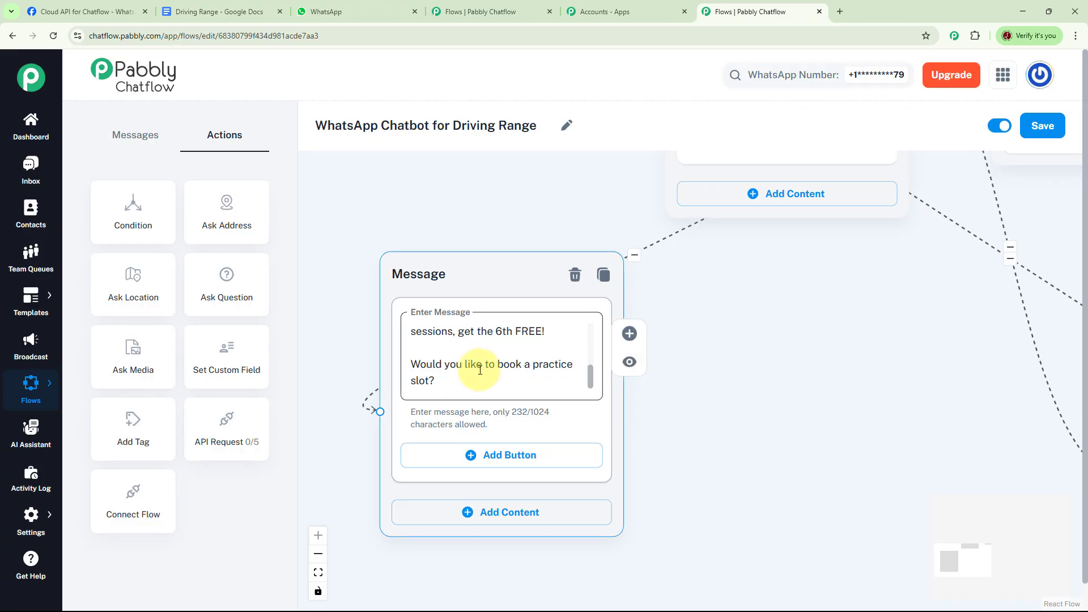
click(493, 462)
text(📅 Book a Slot)
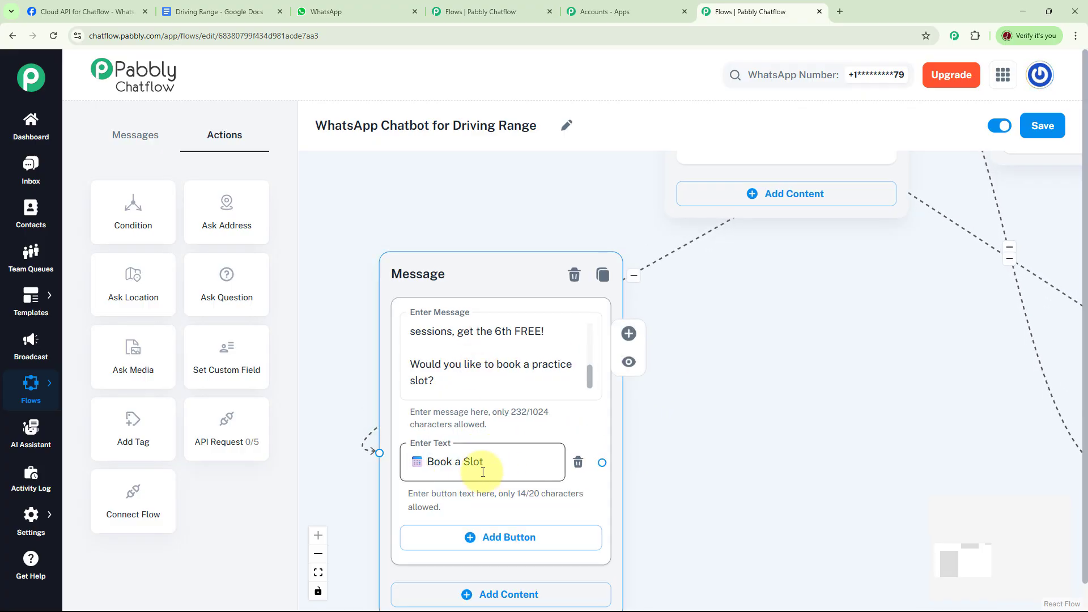
Step: Link the current-offers message's Book a Slot button to the full-name question
scroll(746, 417, down, 2)
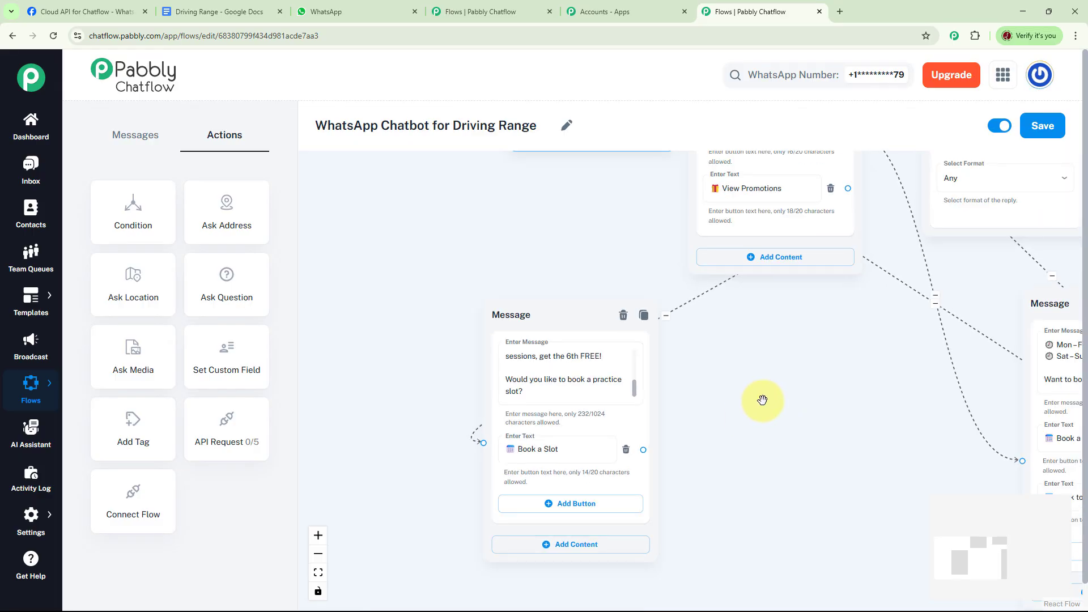
drag(760, 398, 654, 434)
scroll(682, 387, down, 2)
scroll(683, 387, down, 1)
drag(538, 477, 733, 238)
scroll(673, 444, down, 5)
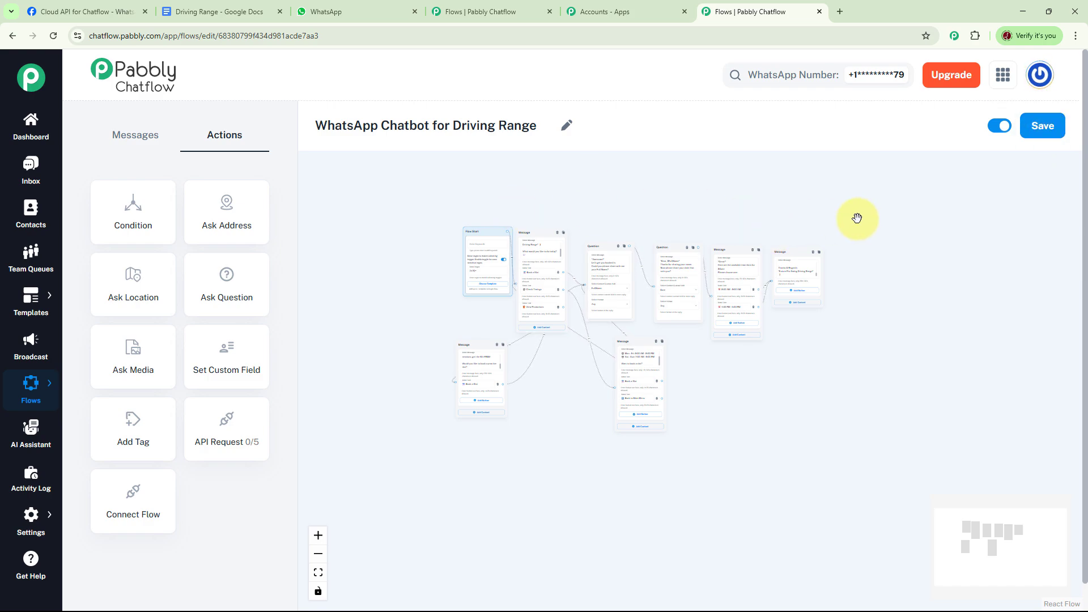
Step: Switch to the WhatsApp chat with Future Pro Swing Driving Range, send "Book a Slot" and choose Book a Slot from the reply
click(356, 10)
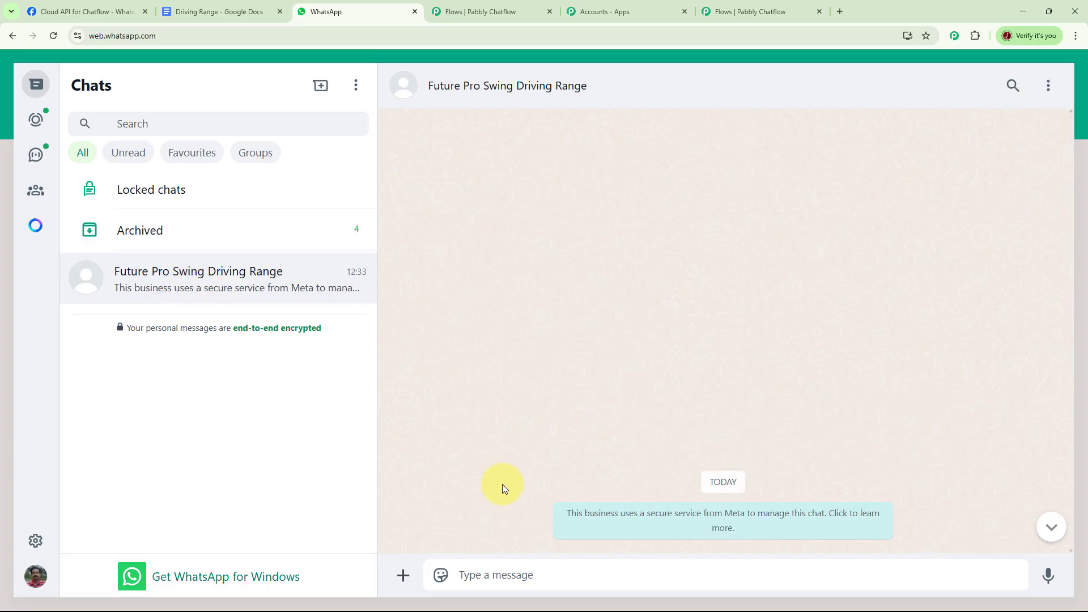
text(Book a Slot)
key(Return)
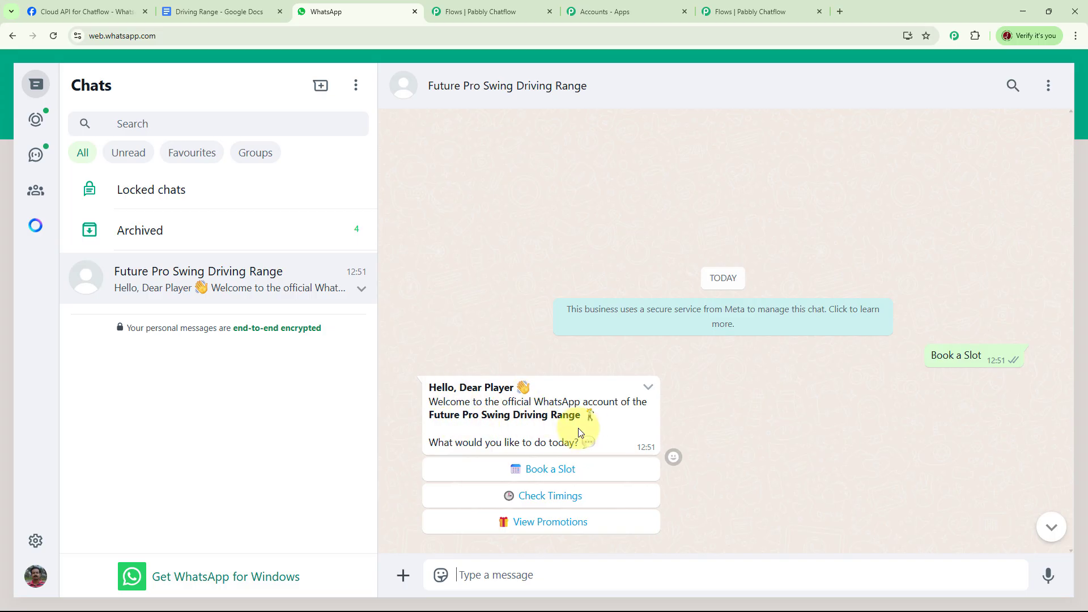
click(551, 473)
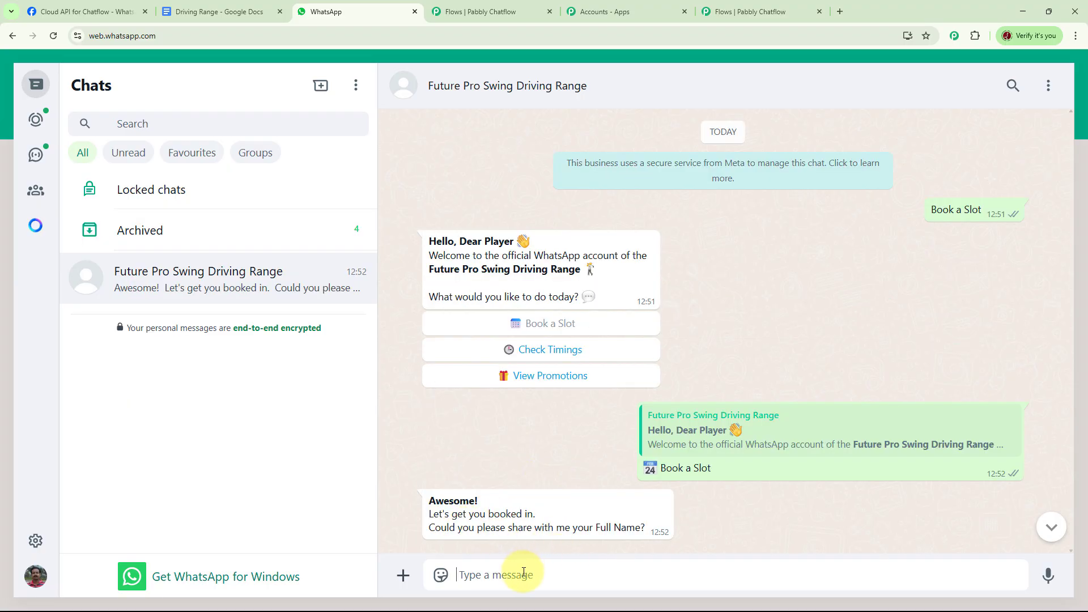
Step: Complete the test booking with the customer's name, the date "5 June 25" and the 8:00 AM – 9:00 AM slot
text(Sanjay)
key(Return)
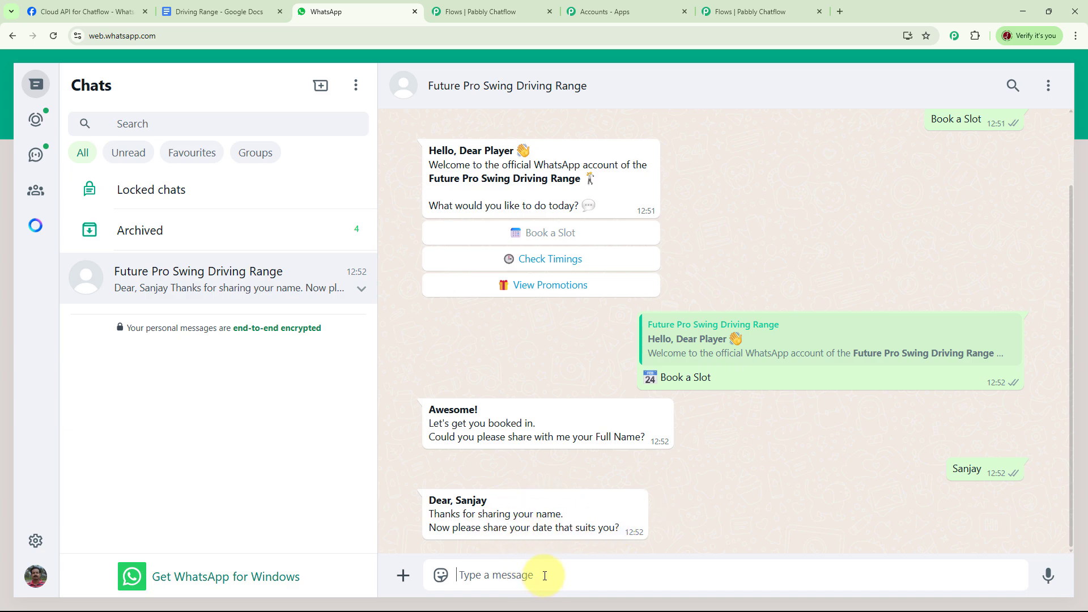
text(5 June 25)
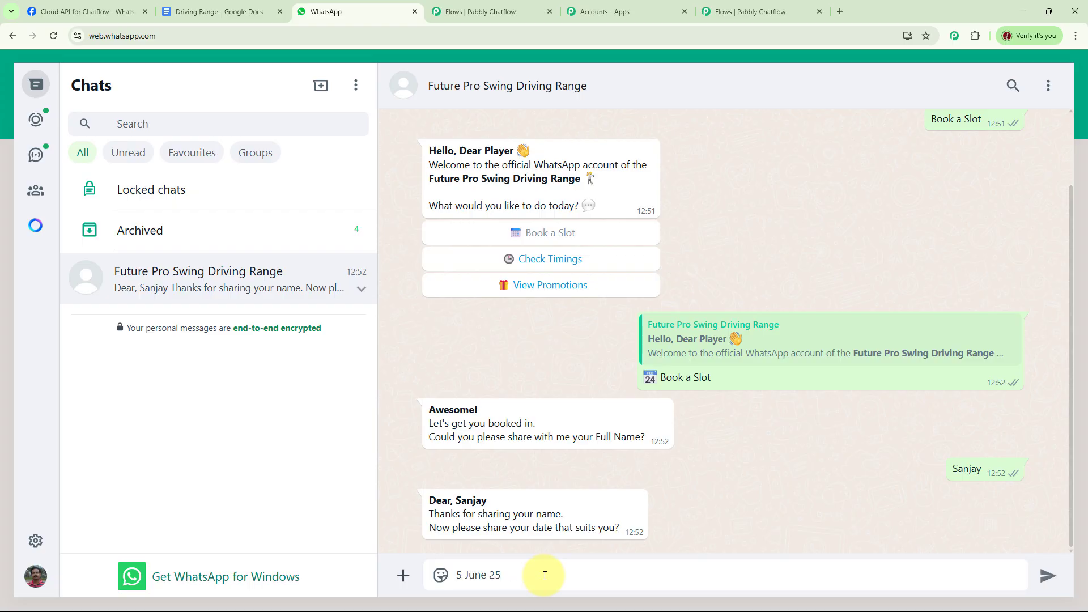
key(Return)
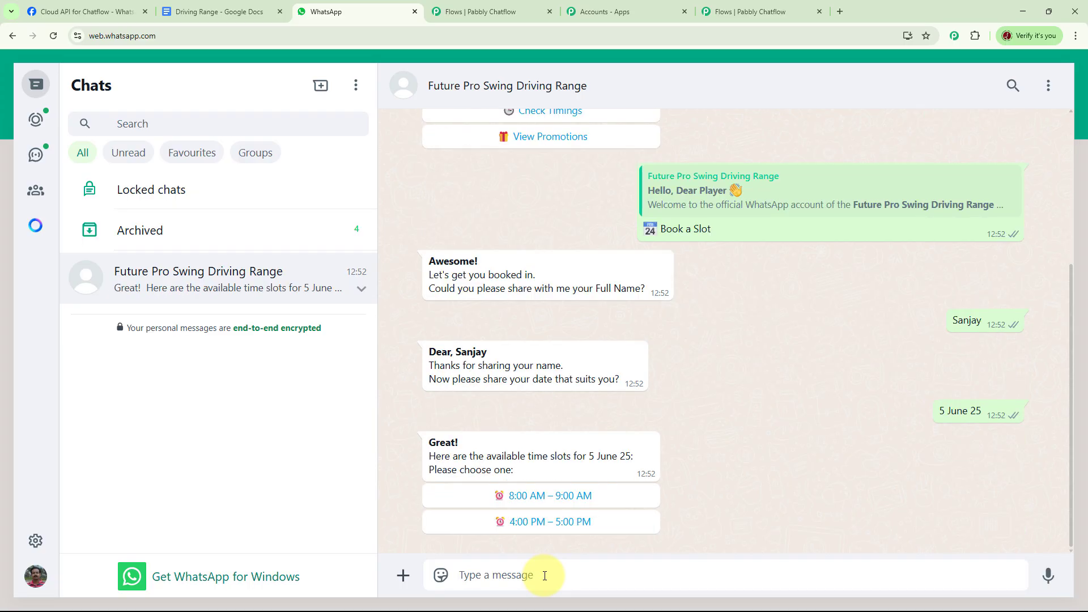
click(565, 495)
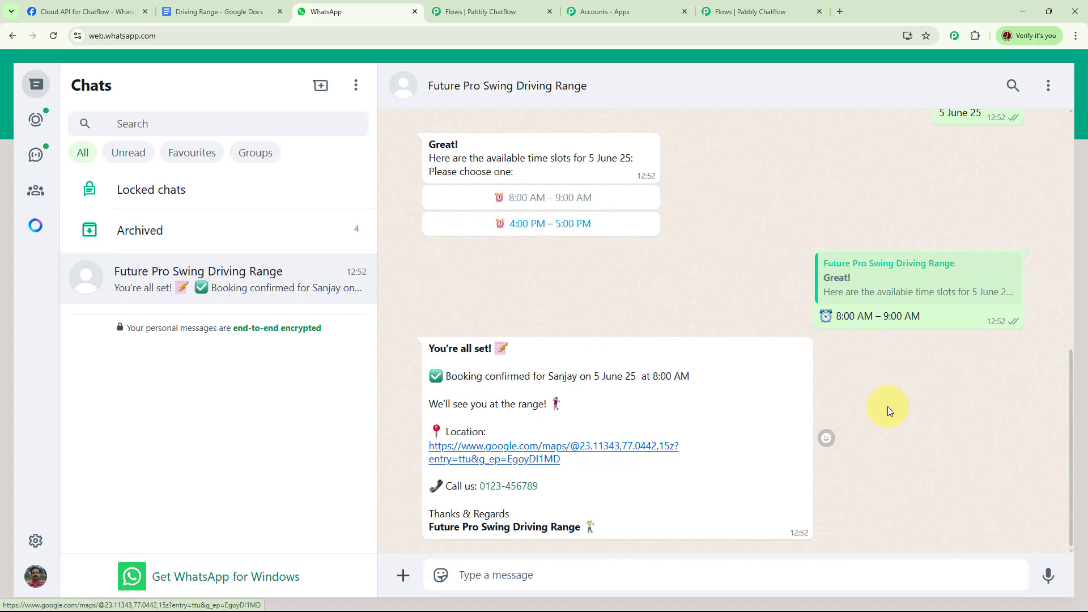
scroll(888, 406, up, 10)
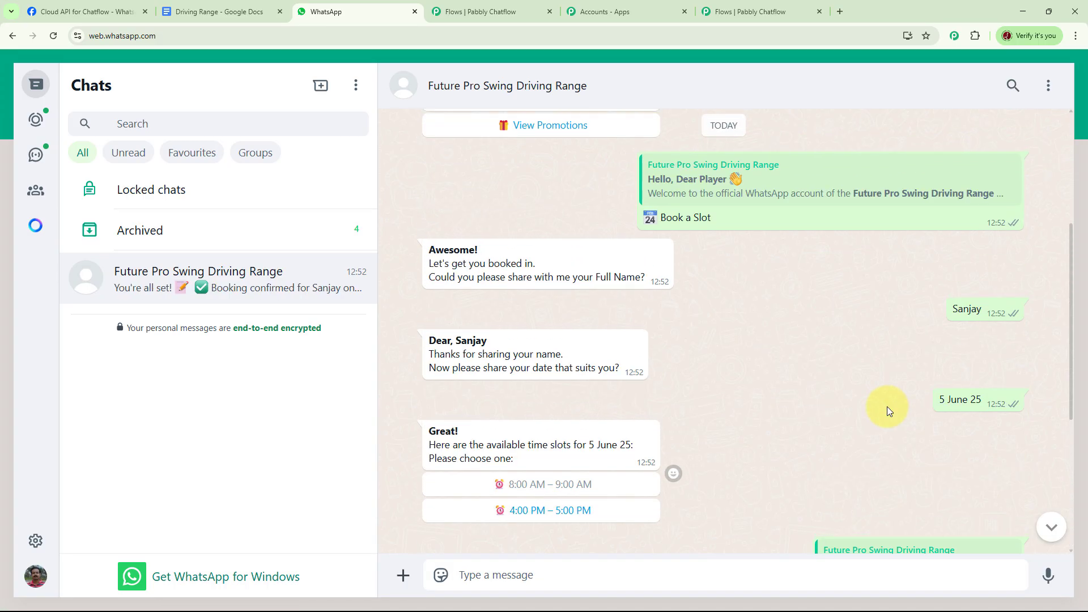